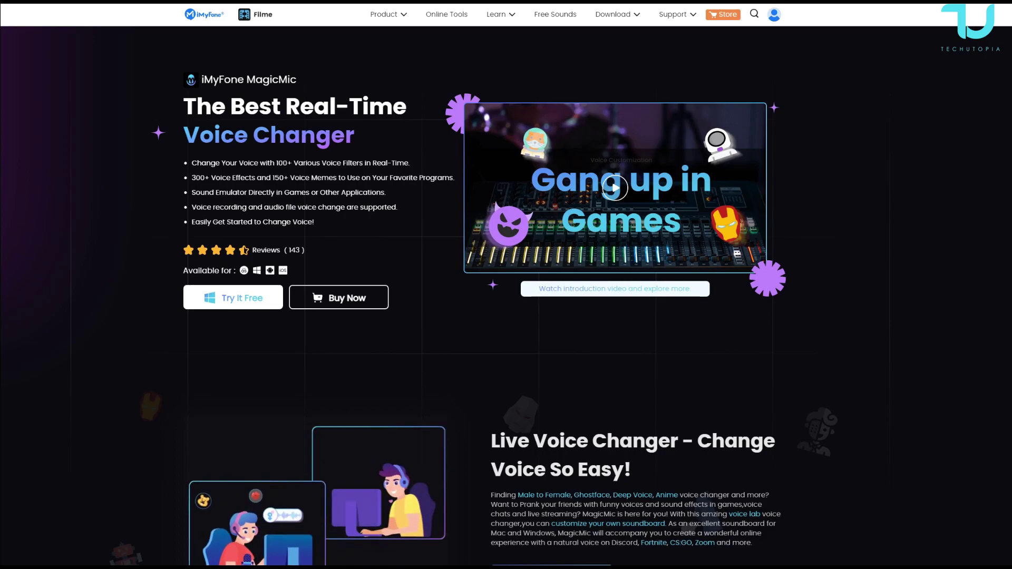
Look through the MagicMic product page, from the voice filters and soundboard to the supported programs and the get-started offer
scroll(506, 296, down, 2)
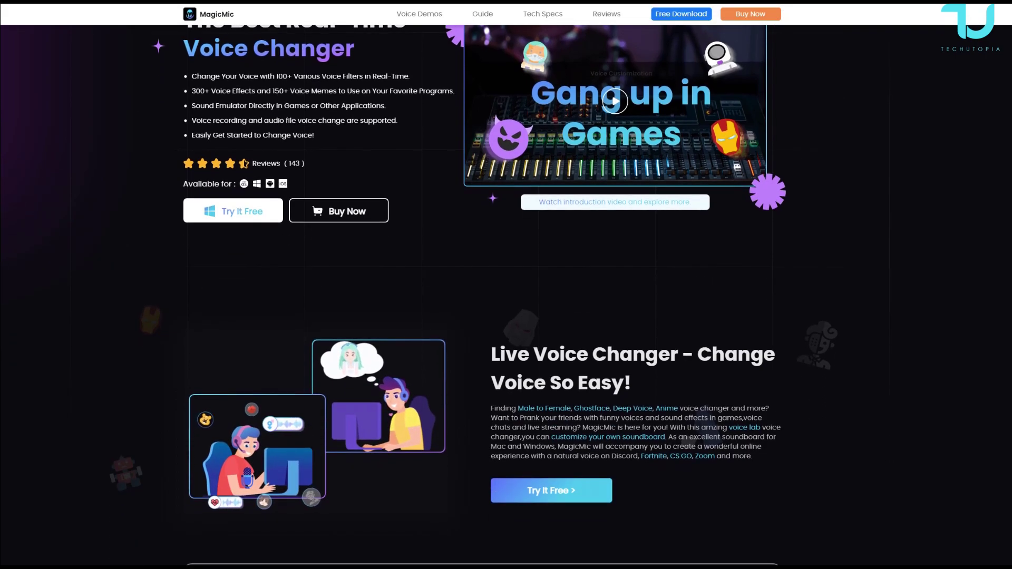
scroll(506, 295, down, 7)
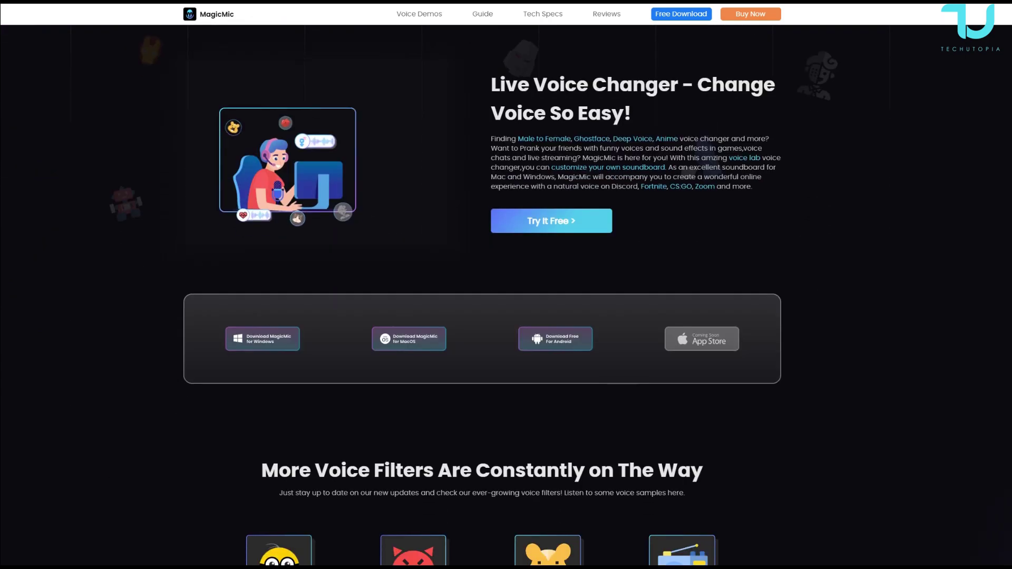
scroll(506, 295, down, 9)
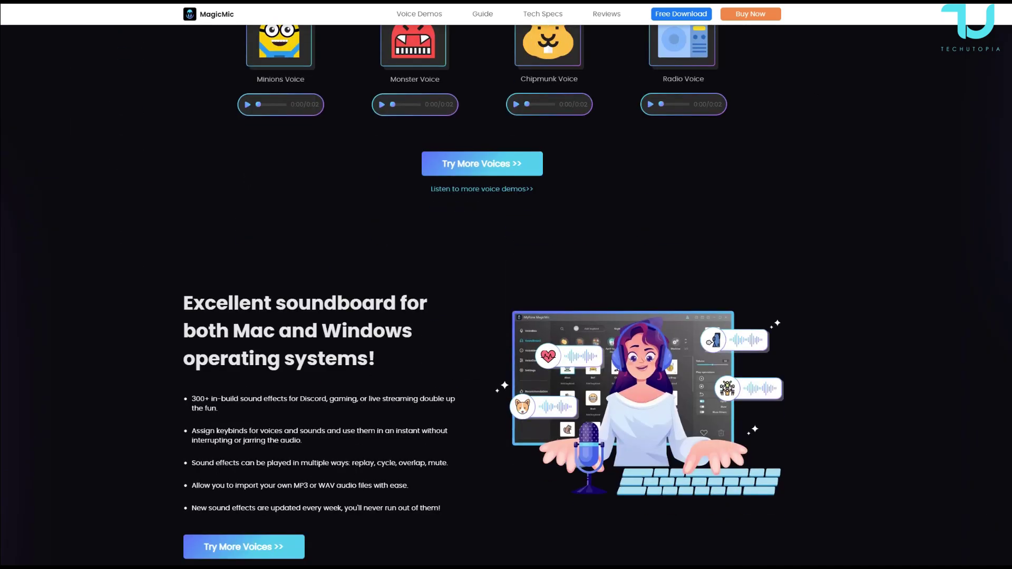
scroll(506, 295, down, 4)
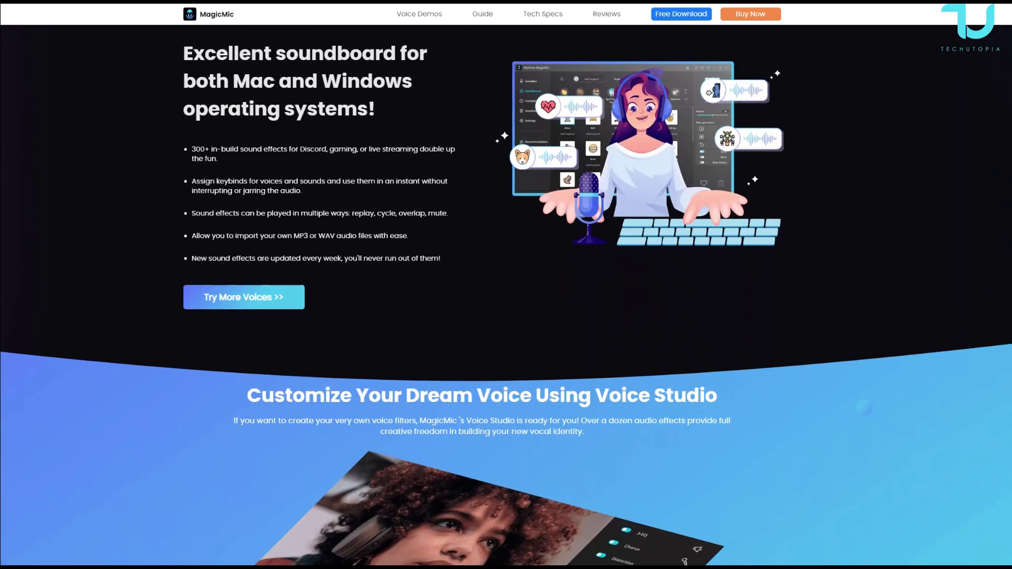
scroll(506, 295, up, 2)
scroll(506, 295, down, 10)
scroll(506, 295, up, 2)
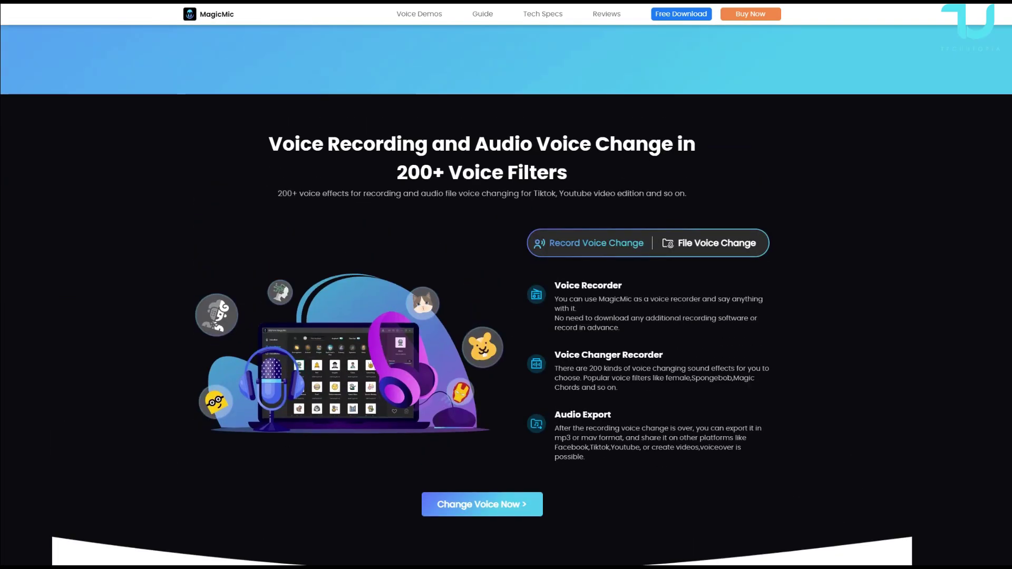
scroll(506, 295, down, 6)
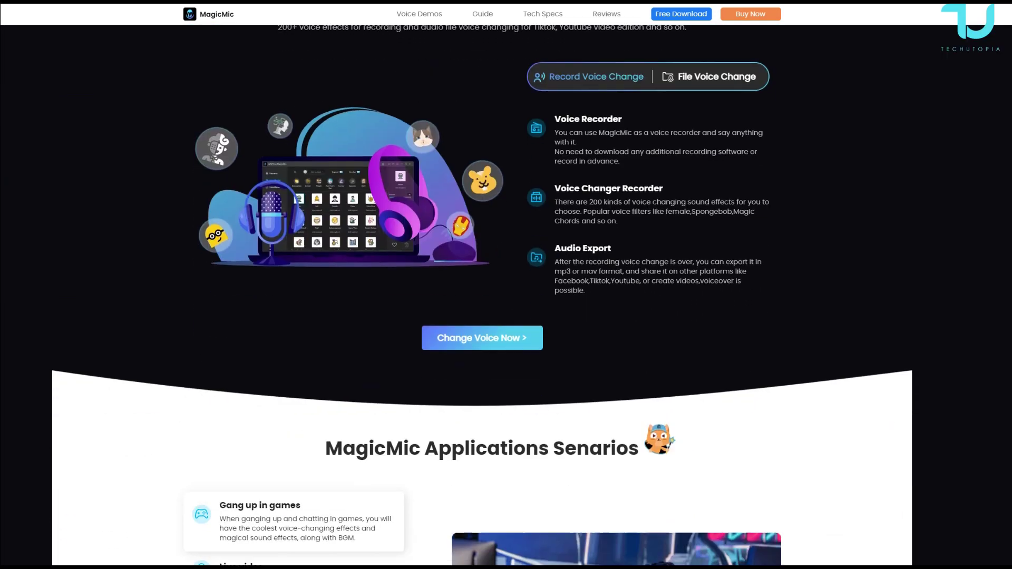
scroll(506, 295, down, 15)
scroll(506, 296, up, 3)
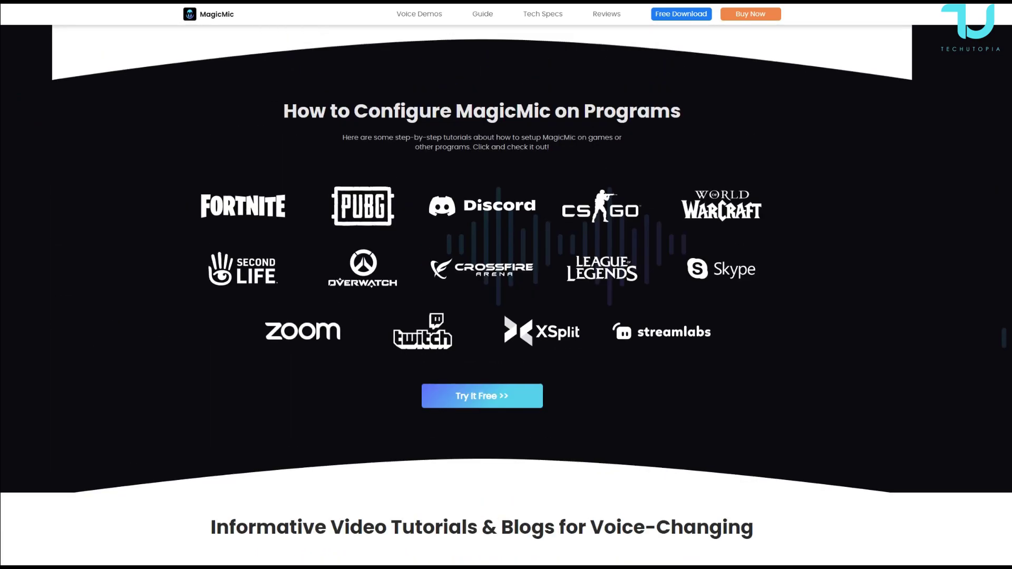
scroll(506, 295, down, 6)
scroll(506, 295, down, 18)
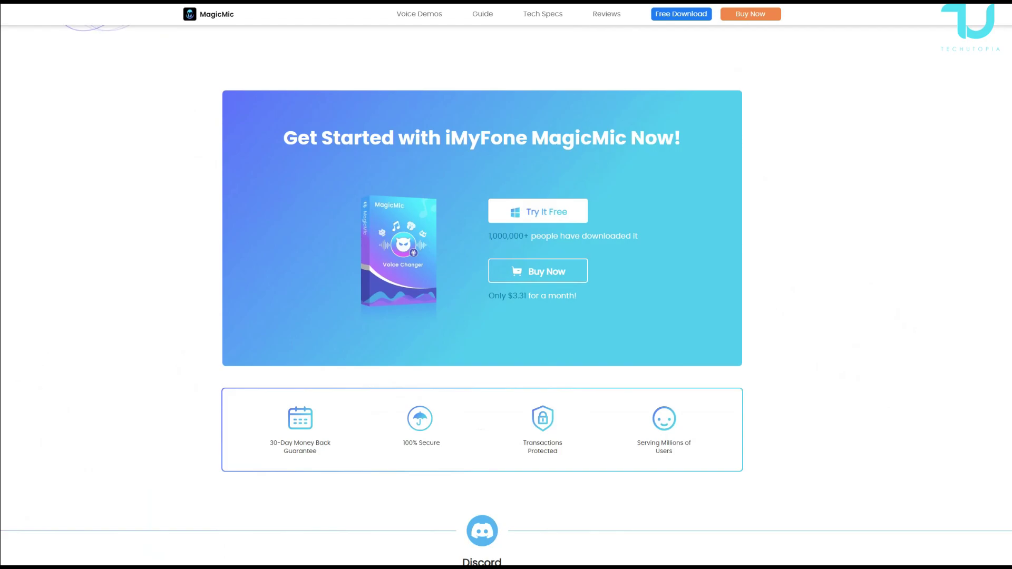
scroll(506, 296, down, 3)
scroll(506, 295, up, 3)
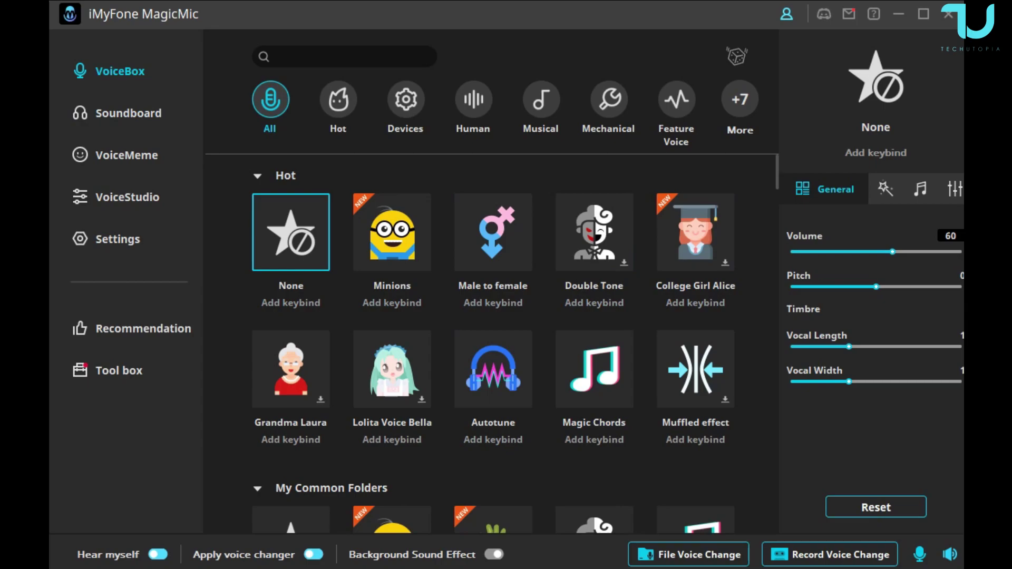
Look through the Soundboard, VoiceMeme, VoiceStudio, Settings, Recommendation and Tool box sections of iMyFone MagicMic, ending back at VoiceBox
click(128, 113)
click(126, 155)
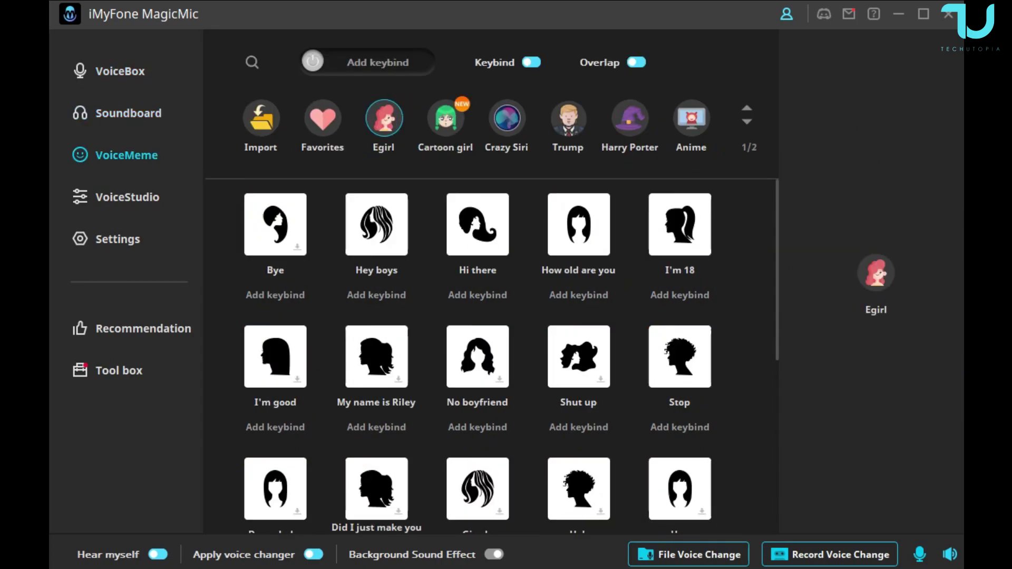
click(127, 197)
click(117, 238)
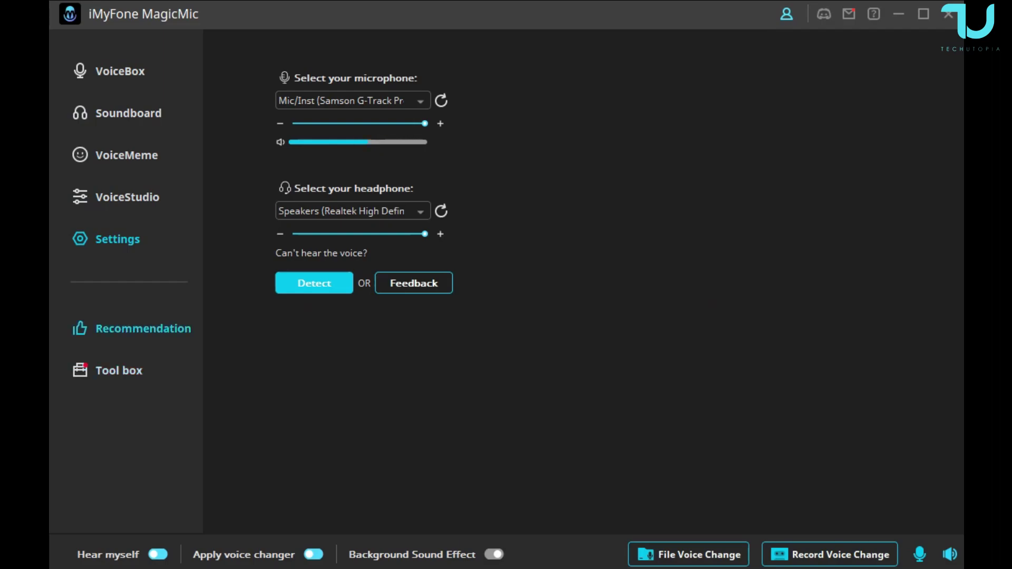
click(143, 328)
click(118, 370)
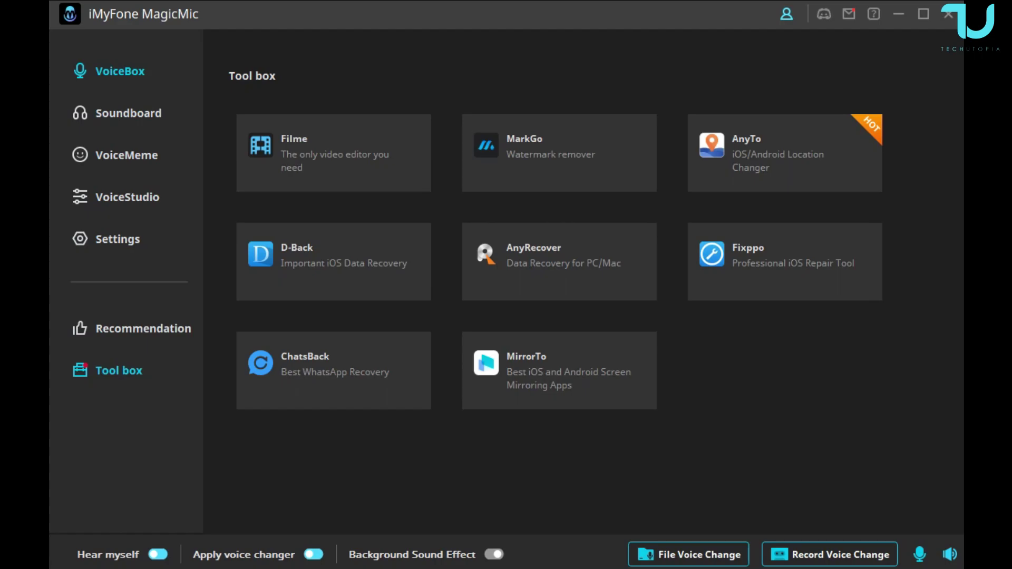
click(120, 71)
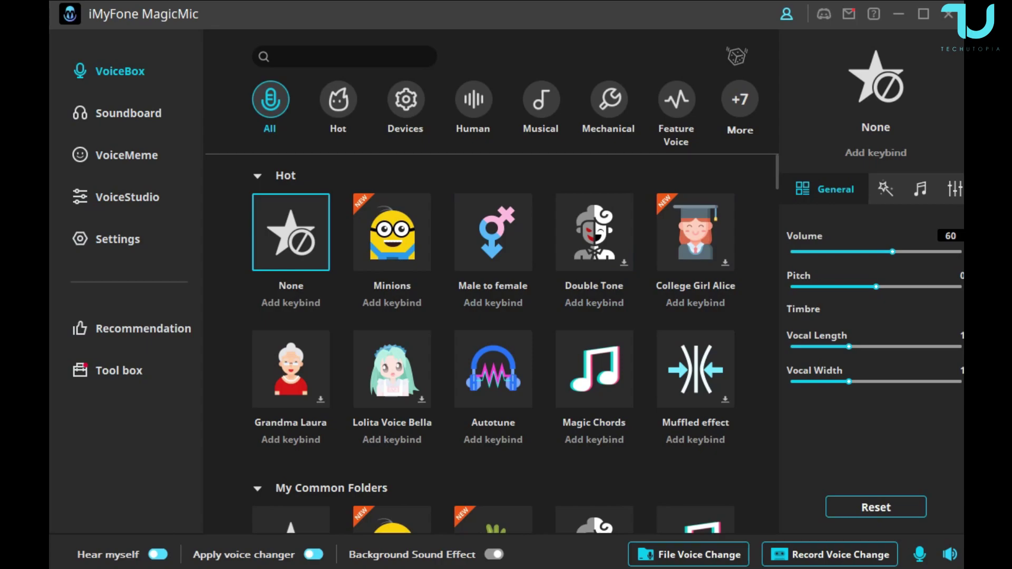
Examine the account's current plan and the license plans on offer, and close the account window
click(786, 14)
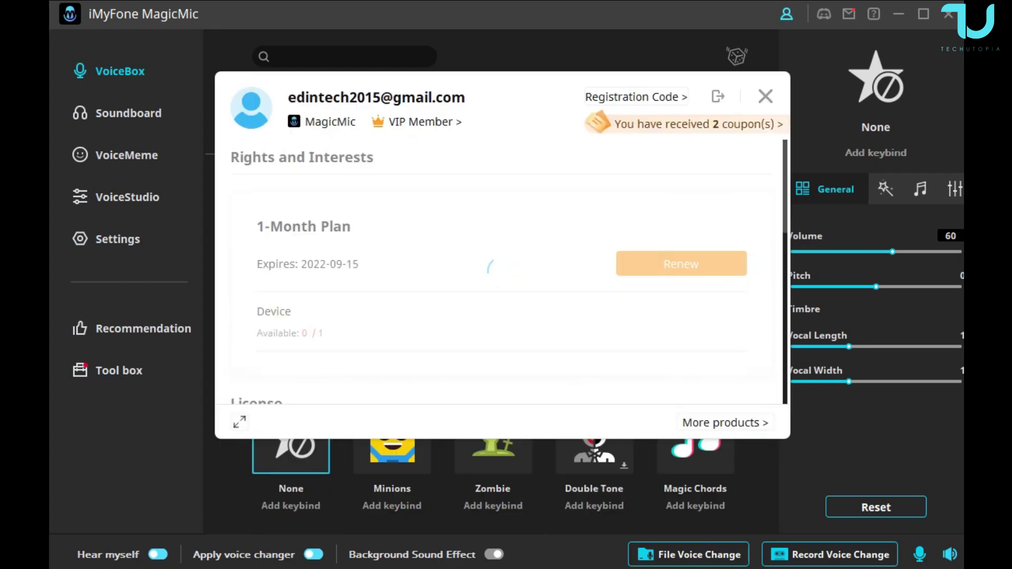
scroll(499, 271, down, 3)
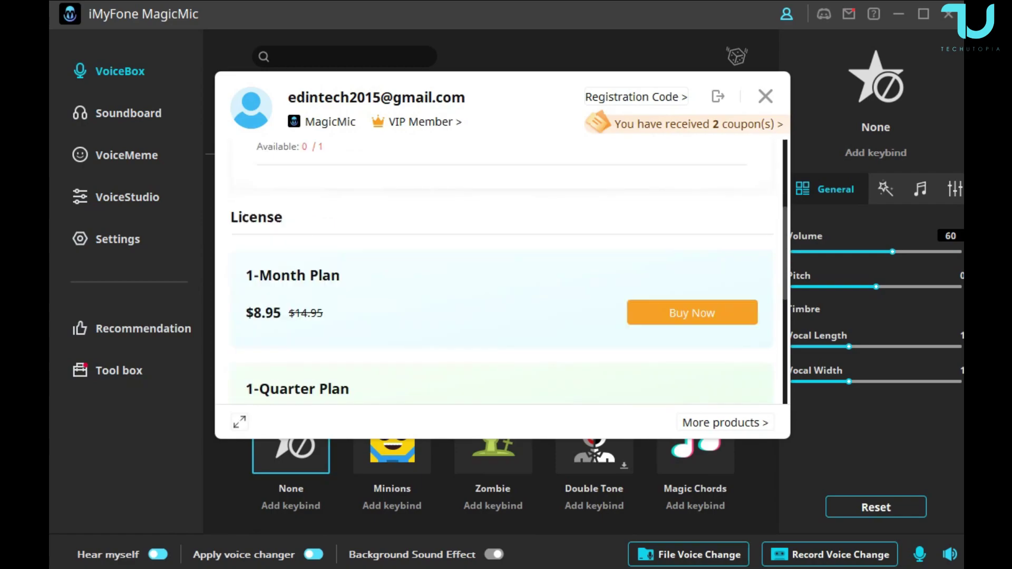
scroll(499, 271, down, 2)
scroll(499, 272, up, 1)
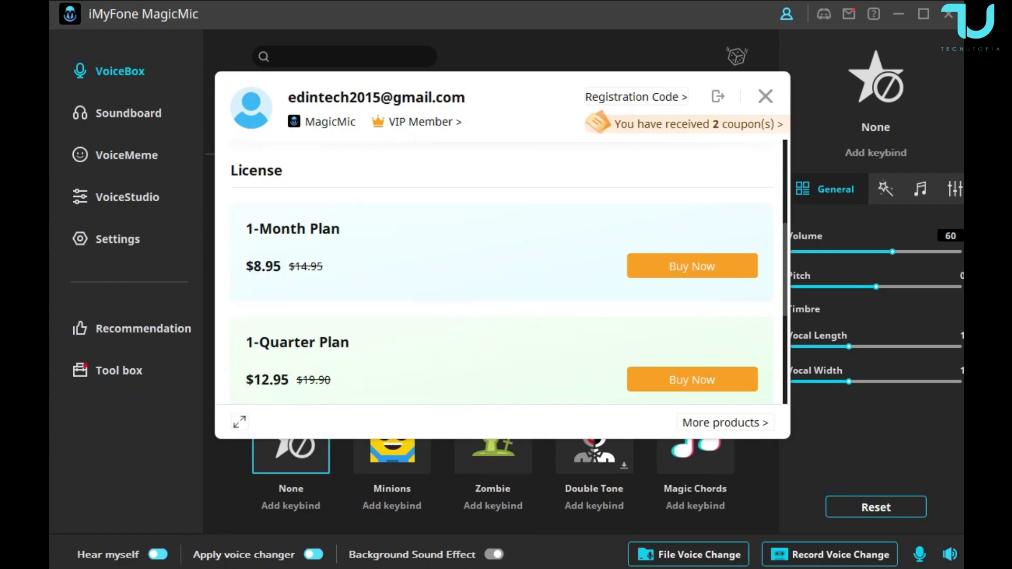
scroll(499, 271, down, 5)
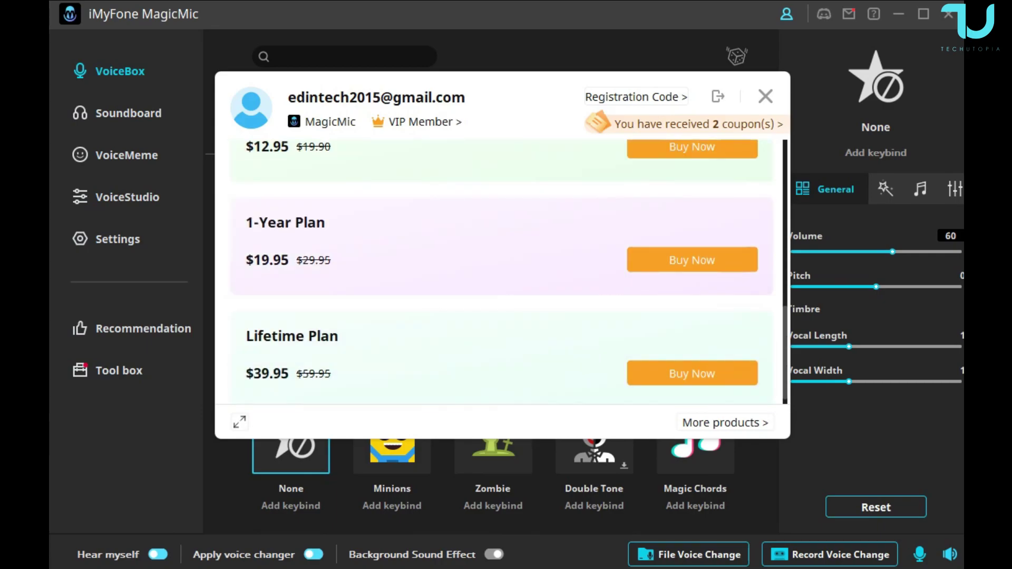
scroll(500, 272, up, 3)
scroll(499, 272, down, 2)
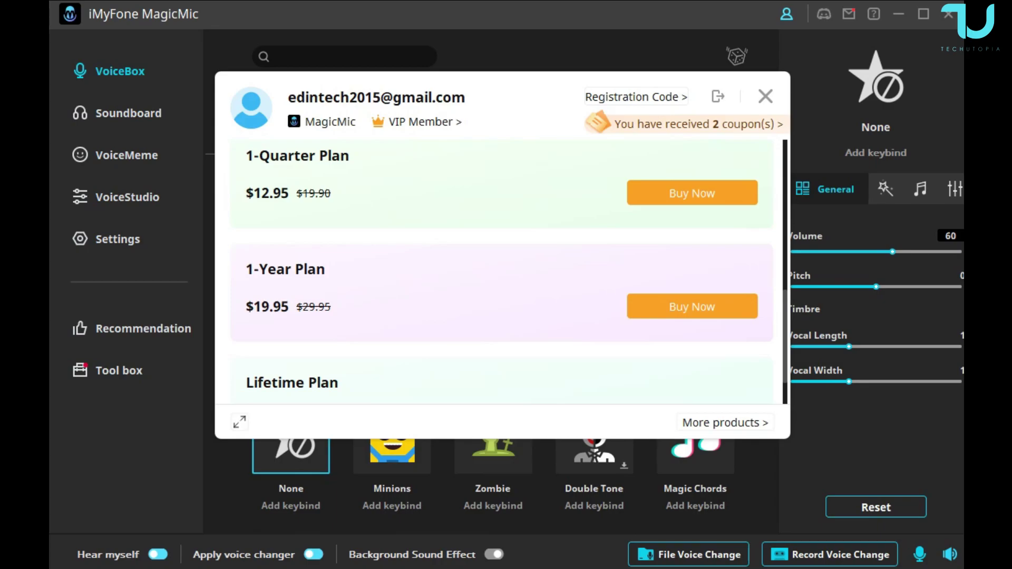
click(765, 96)
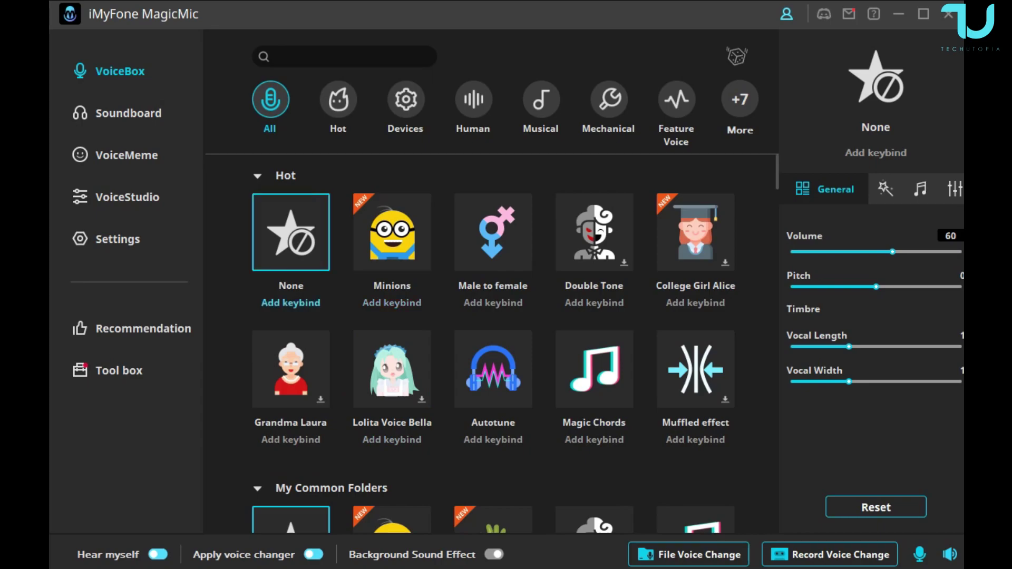
Try out the Minions and Double Tone voices from the Hot group, returning to None after each one
scroll(290, 253, down, 2)
scroll(291, 252, up, 2)
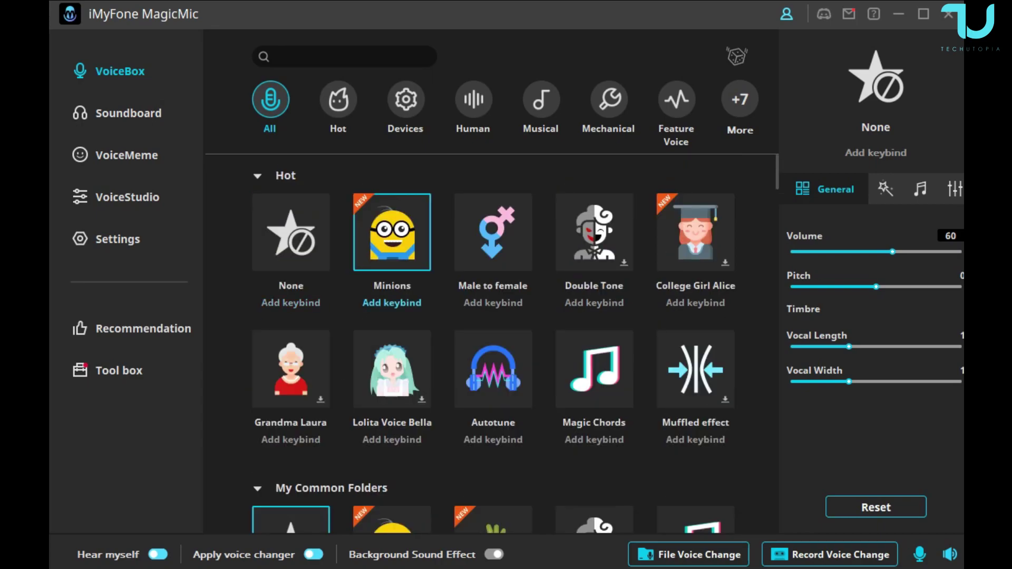
click(392, 232)
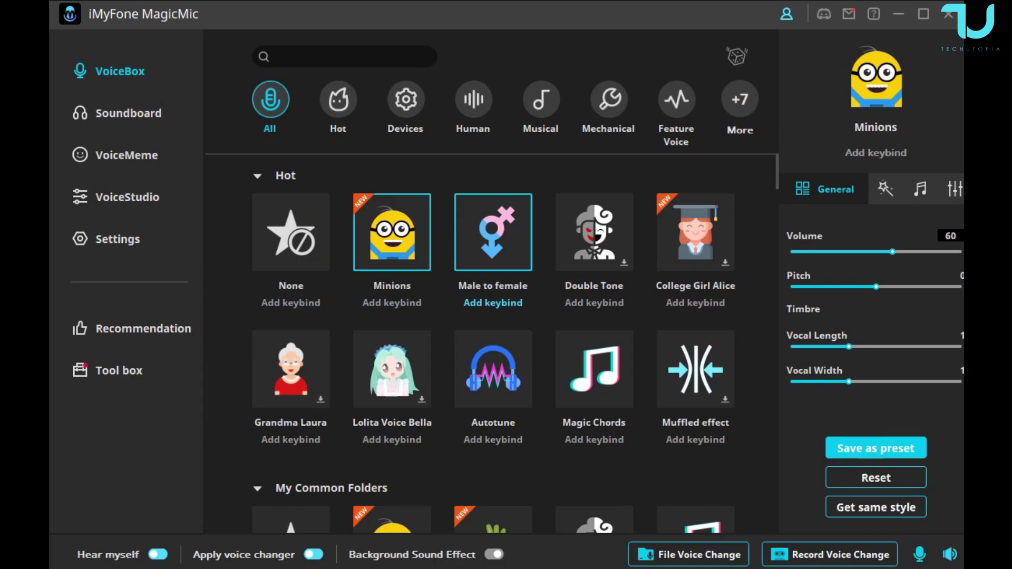
click(290, 232)
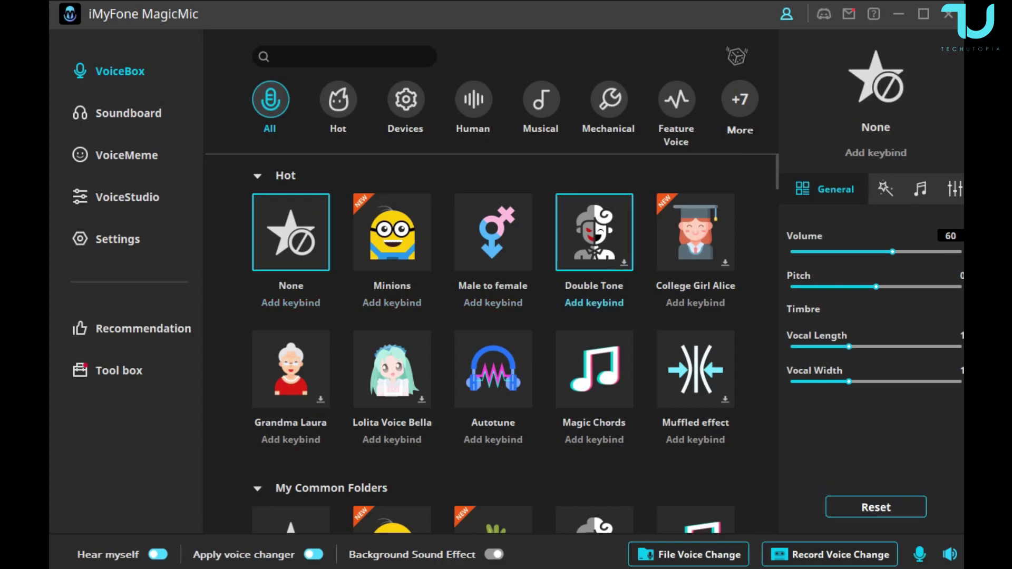
click(594, 232)
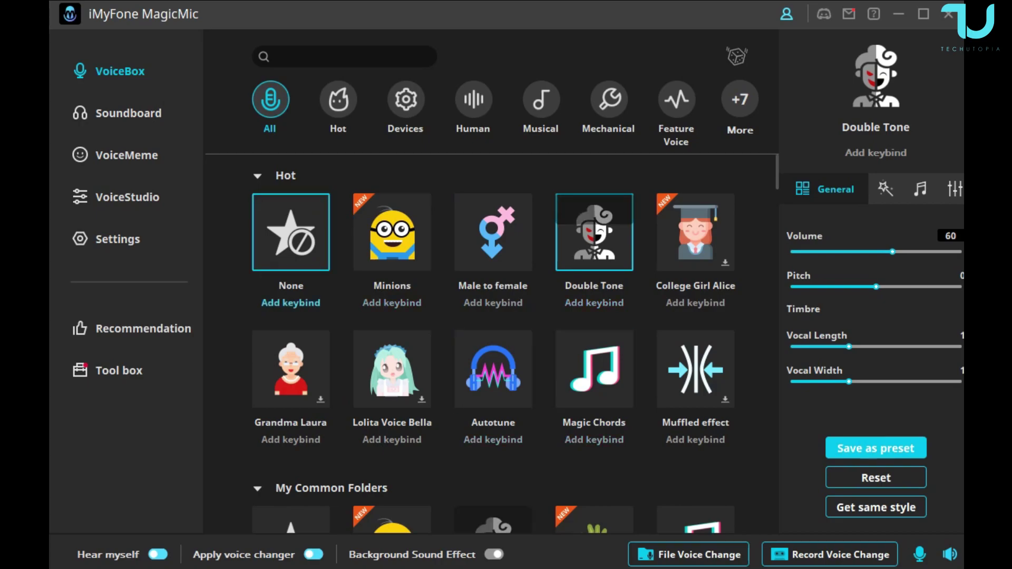
click(291, 232)
Apply the Autotune voice and set its pitch to -9, vocal length to 1.29 and vocal width to 1.51
click(492, 369)
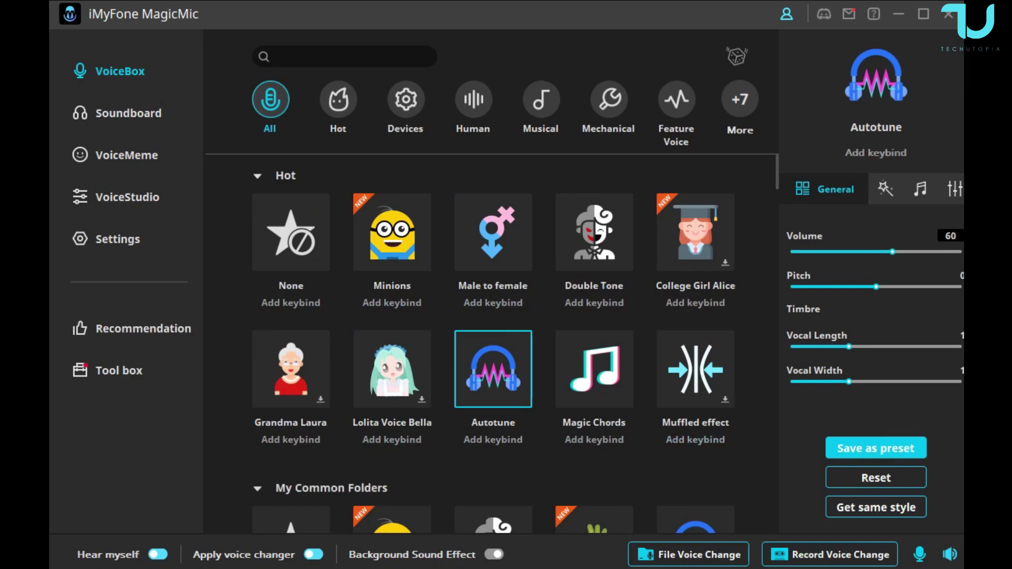
click(917, 287)
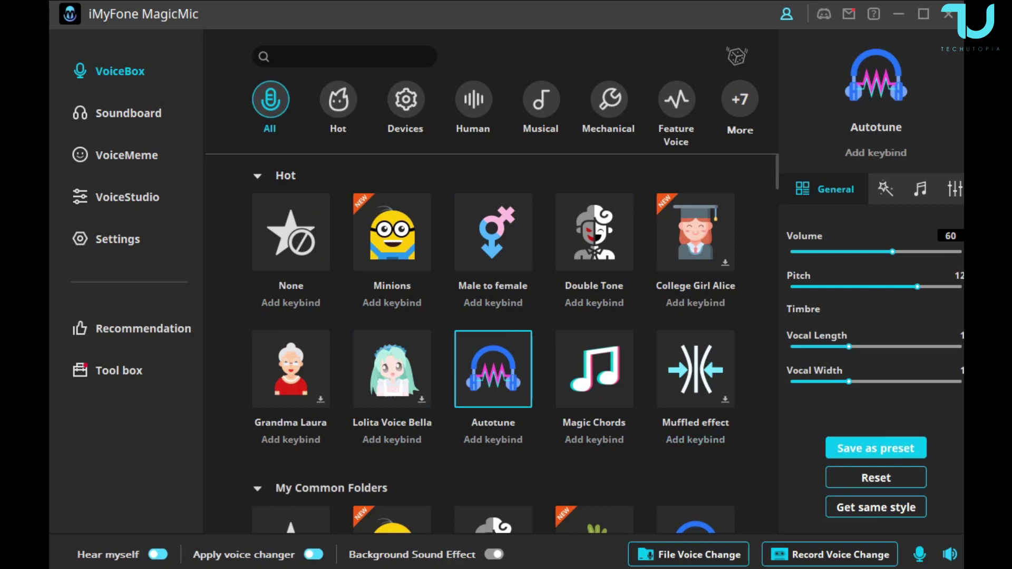
drag(917, 286, 845, 286)
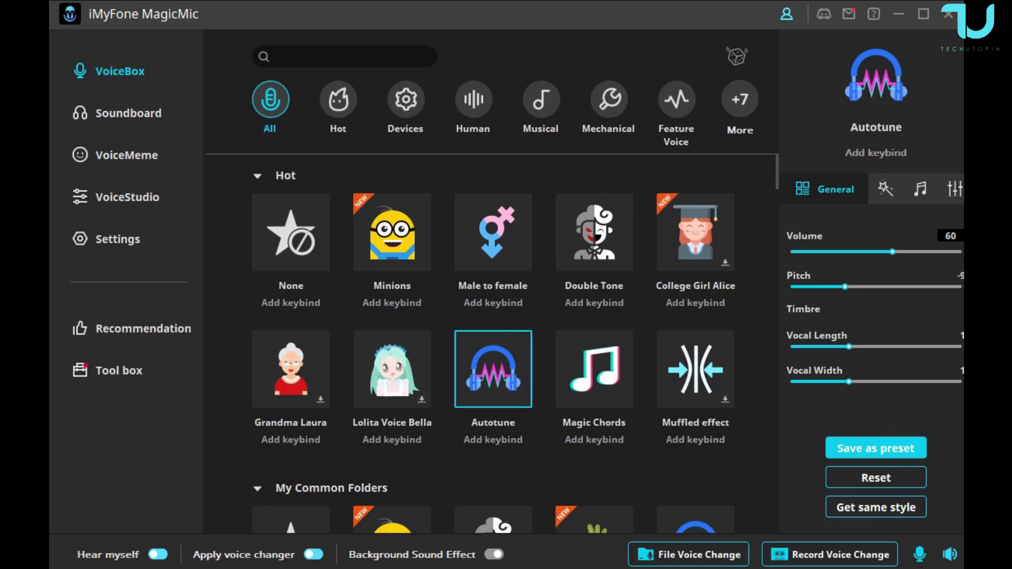
drag(849, 347, 880, 346)
drag(849, 381, 905, 382)
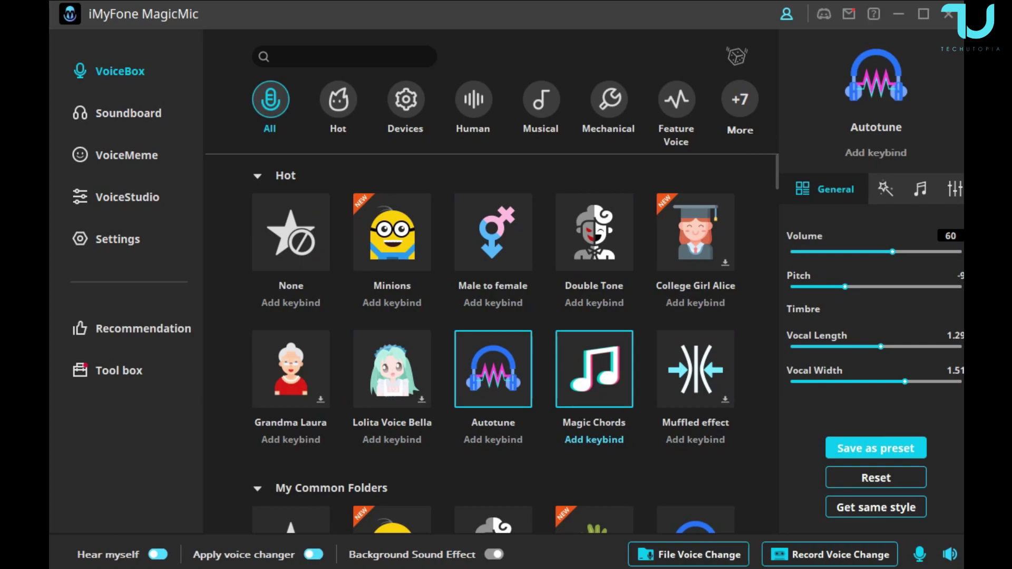
Switch the active voice back to None in the Hot group
scroll(594, 340, down, 4)
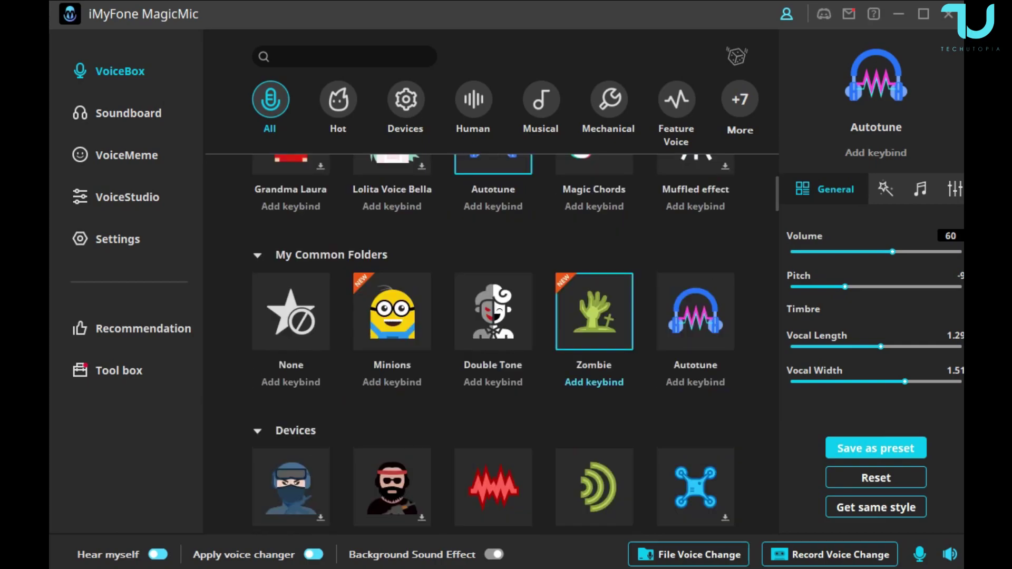
scroll(493, 232, up, 4)
click(291, 232)
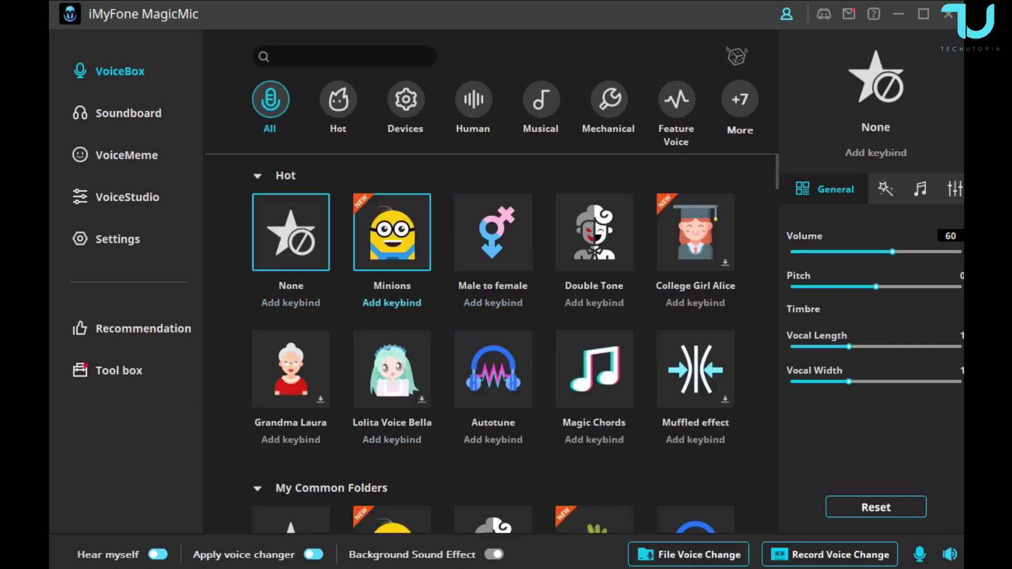
Browse the Hot, Human, Mechanical and Feature Voice categories, and try the Alien and Helium voices
click(338, 99)
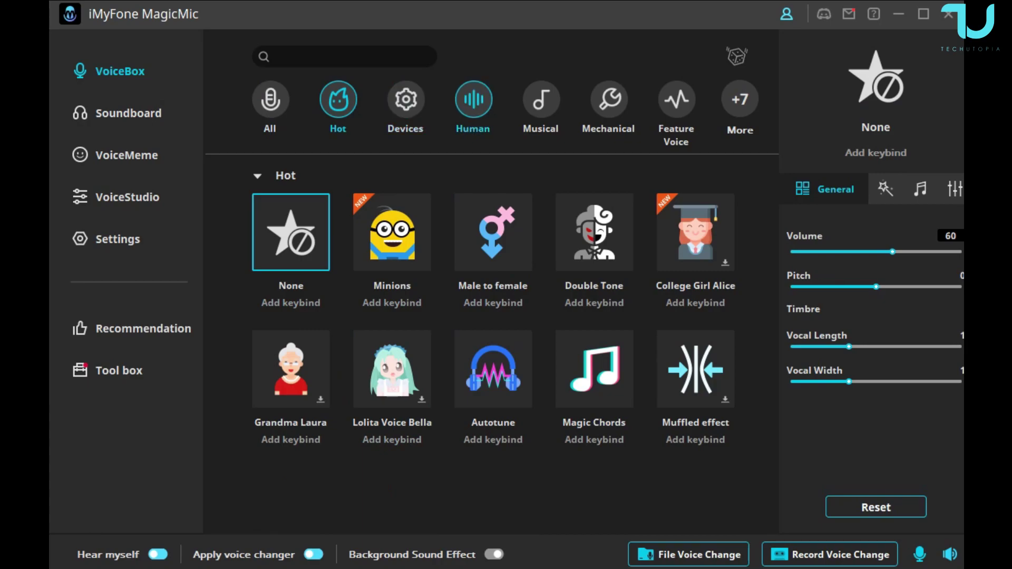
click(473, 99)
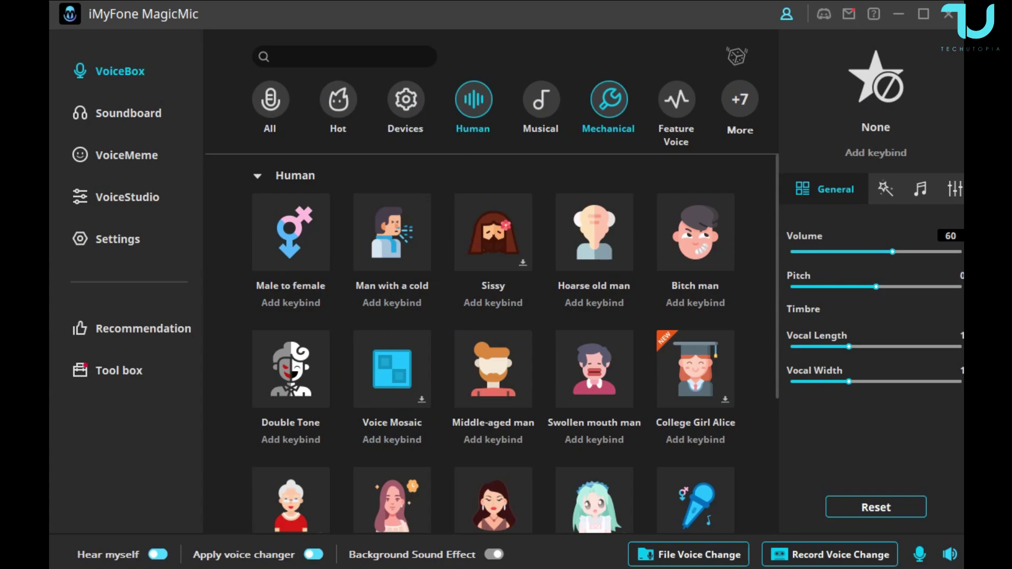
click(609, 99)
click(676, 100)
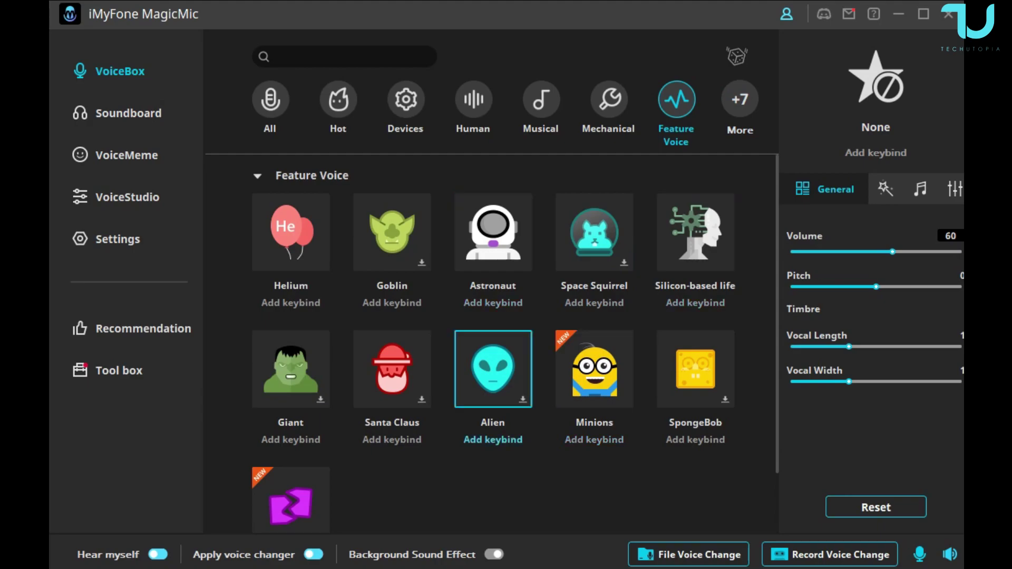
click(493, 368)
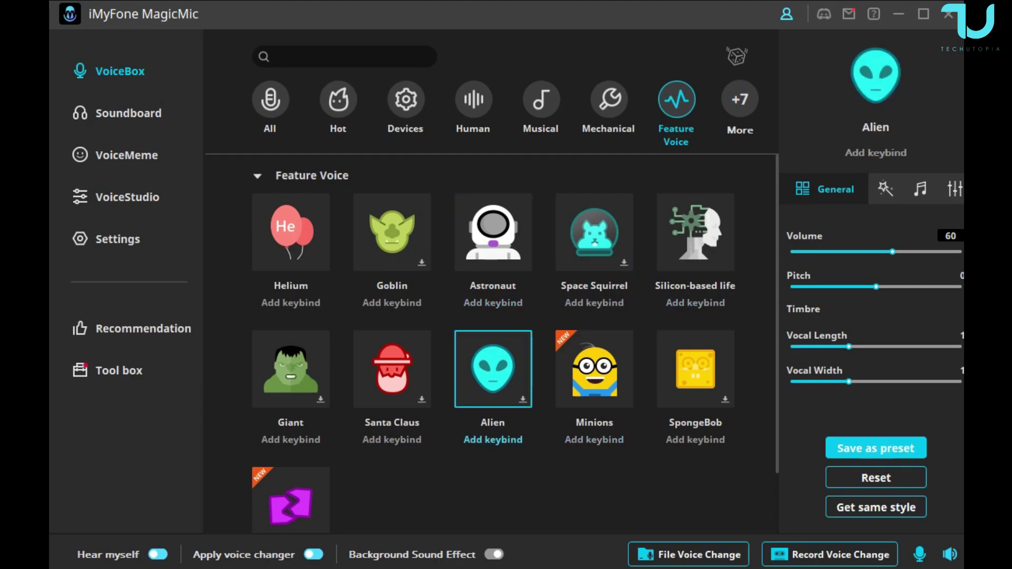
click(290, 232)
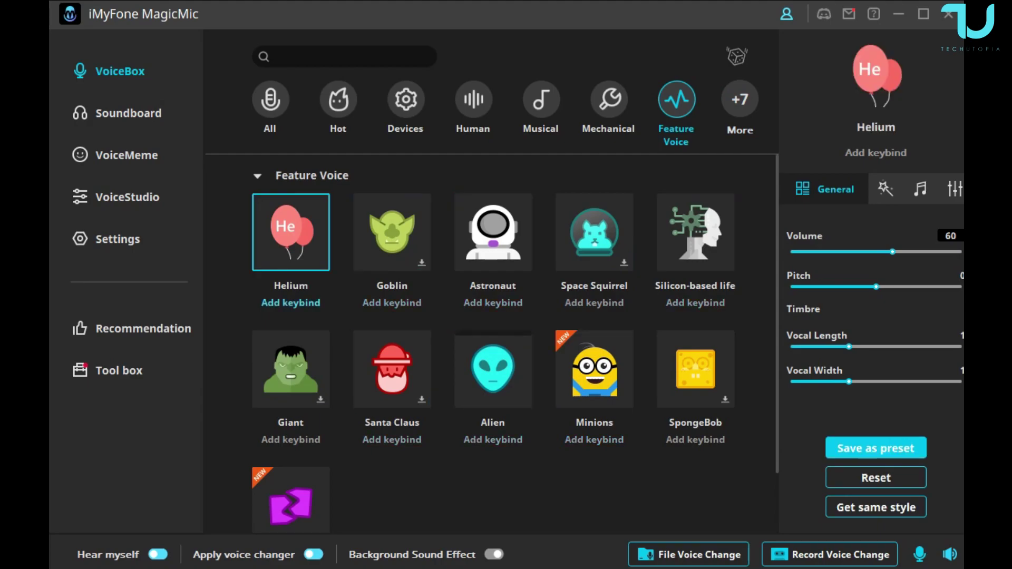
Try out the Mini Robot, Iron Man, Autotune and Transformers voices from the Mechanical category
click(609, 99)
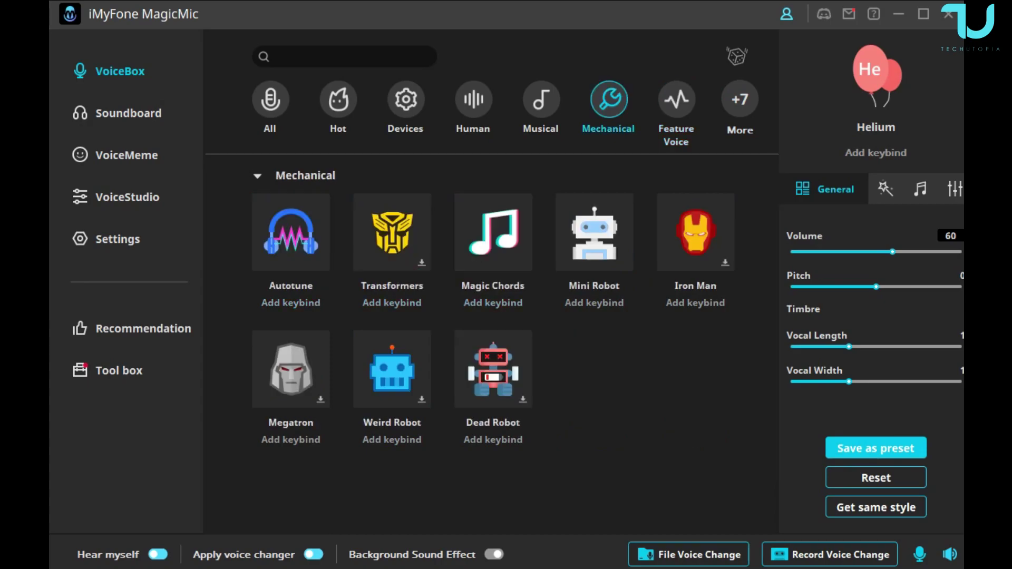
click(594, 232)
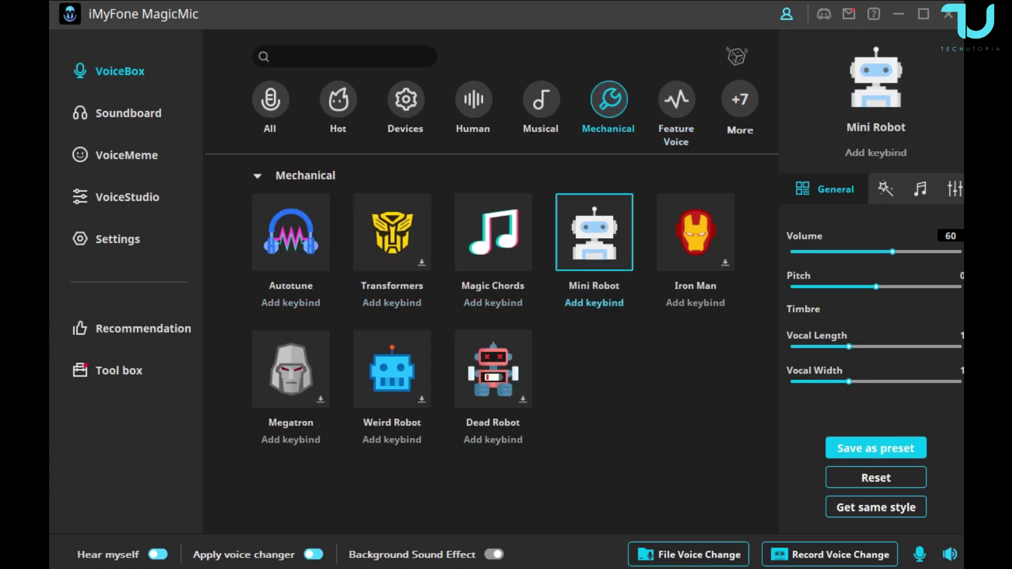
click(695, 232)
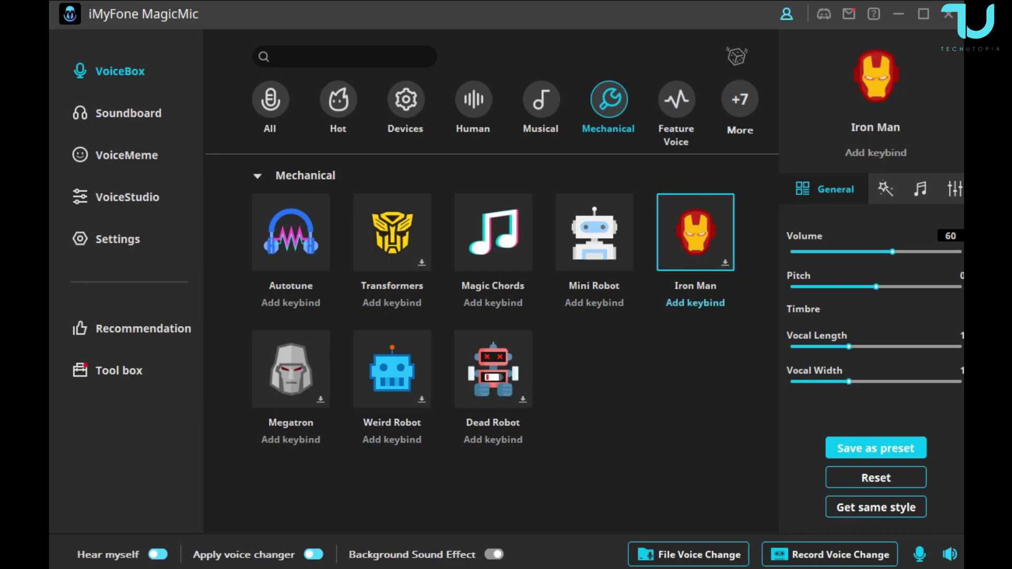
click(291, 232)
click(392, 232)
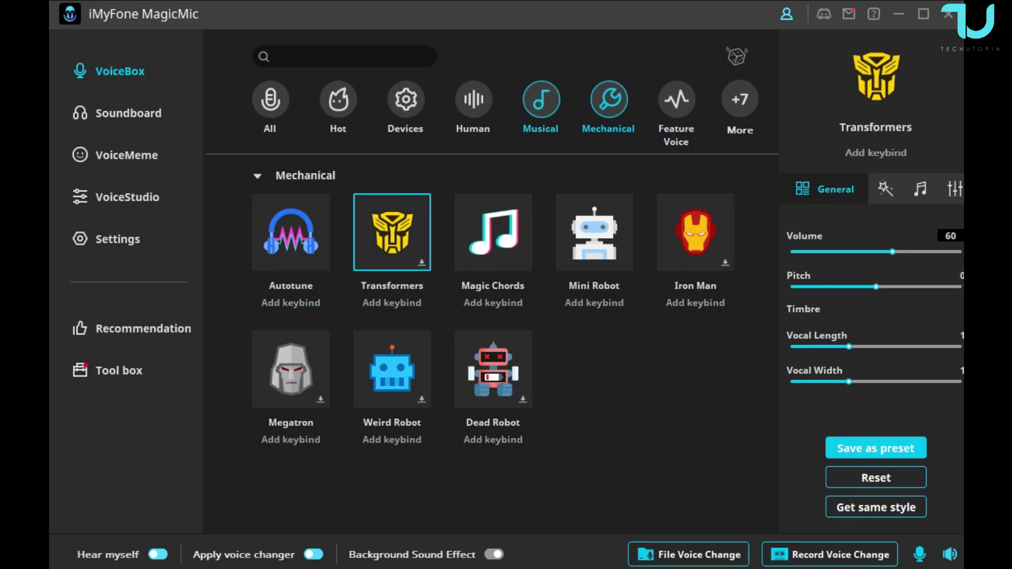
Browse the Human and Musical voice categories and try out the Swollen mouth man voice
click(473, 99)
scroll(492, 266, down, 3)
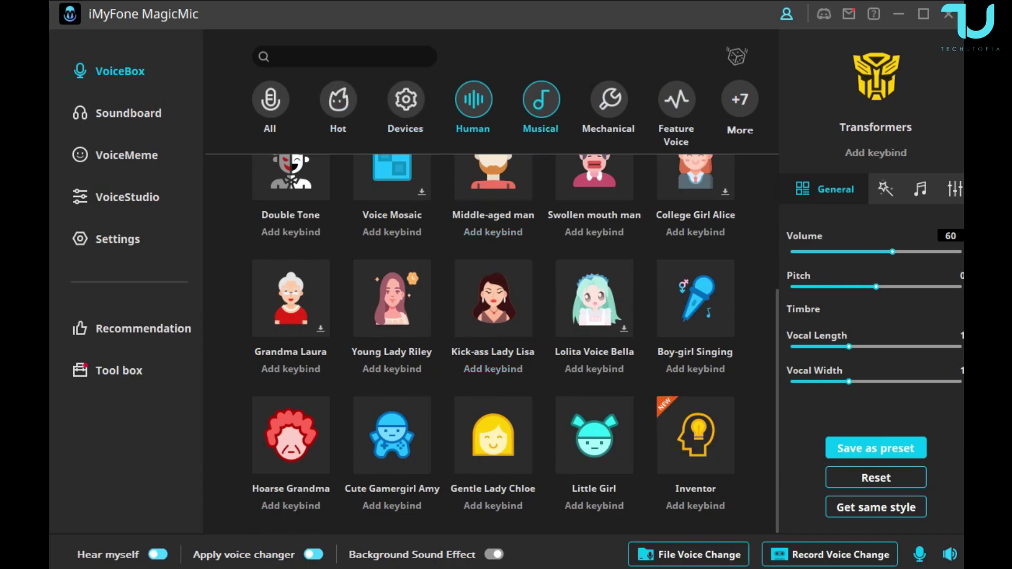
click(540, 99)
click(474, 99)
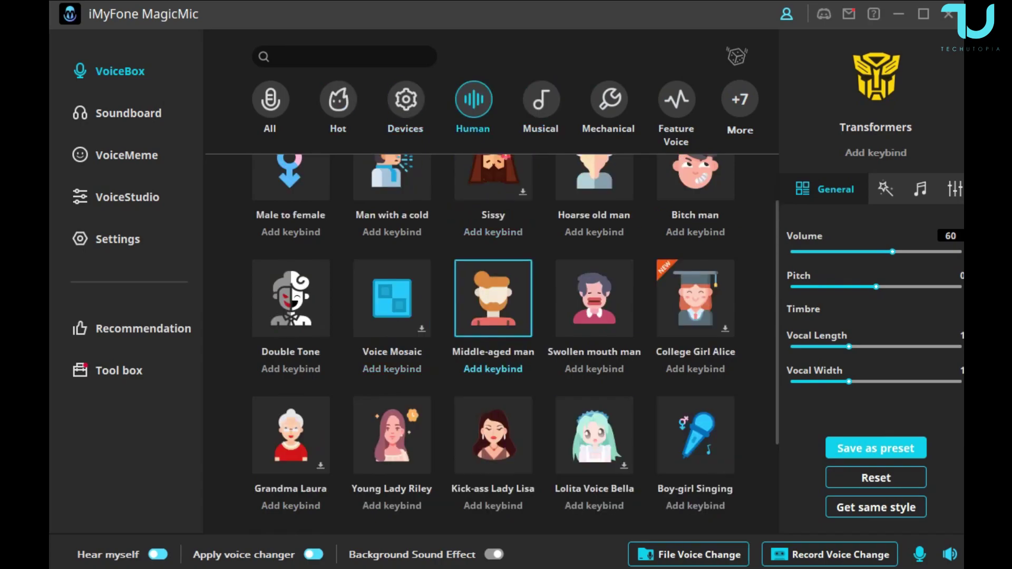
scroll(506, 299, up, 1)
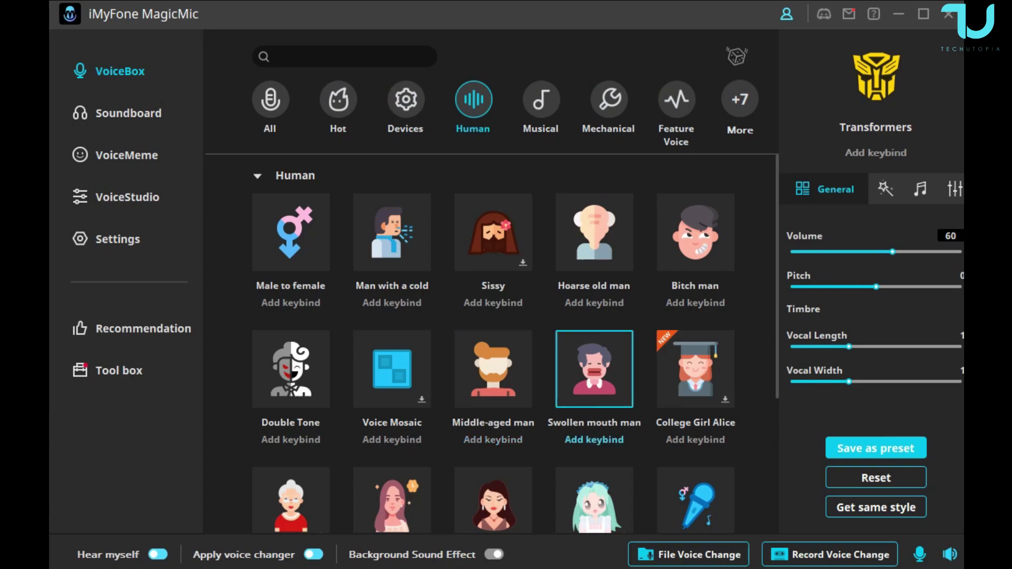
click(594, 369)
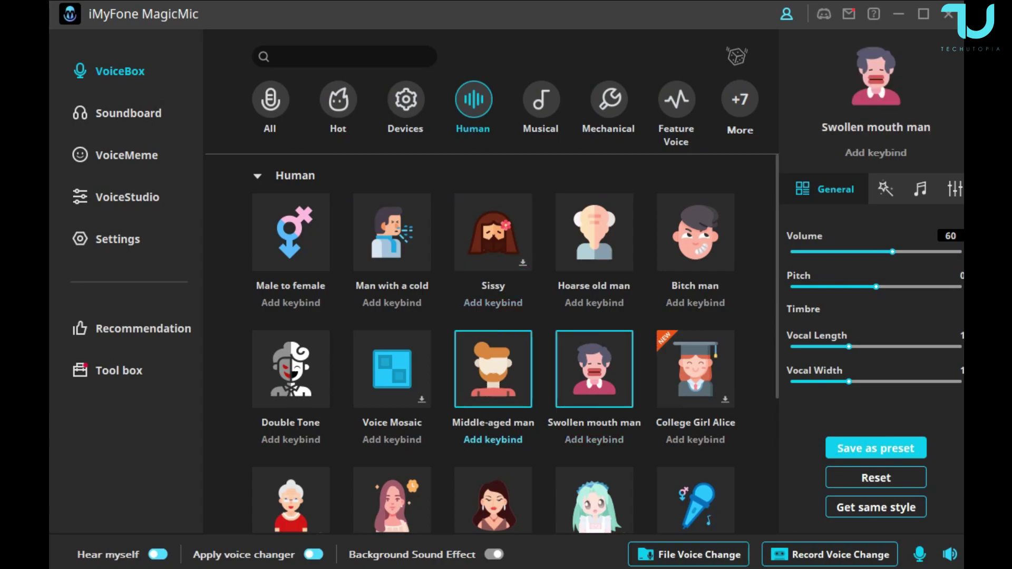
scroll(391, 295, down, 3)
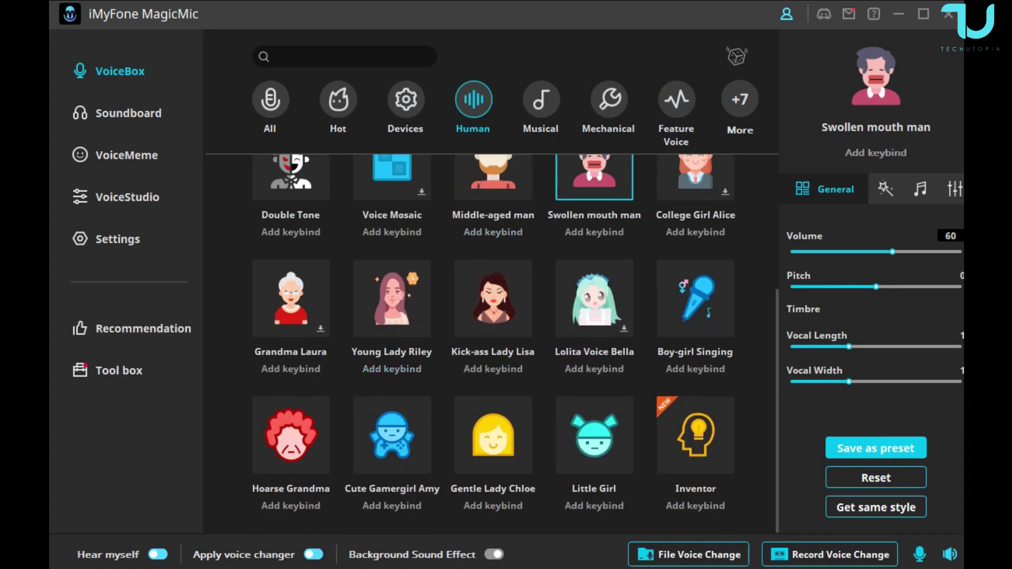
Pass through the Devices and Hot categories to the full voice list and set the active voice to None
click(405, 99)
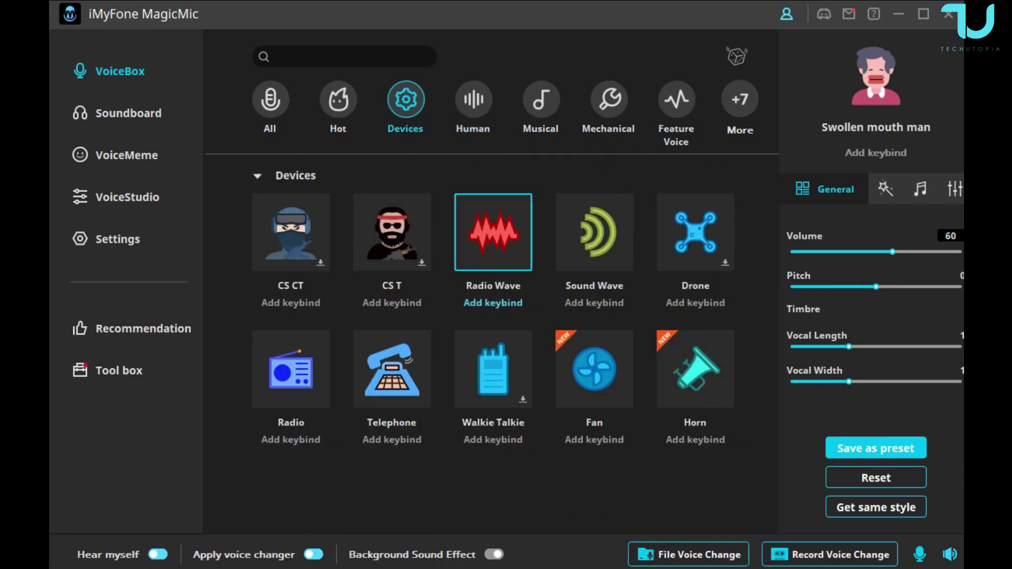
click(338, 99)
click(270, 99)
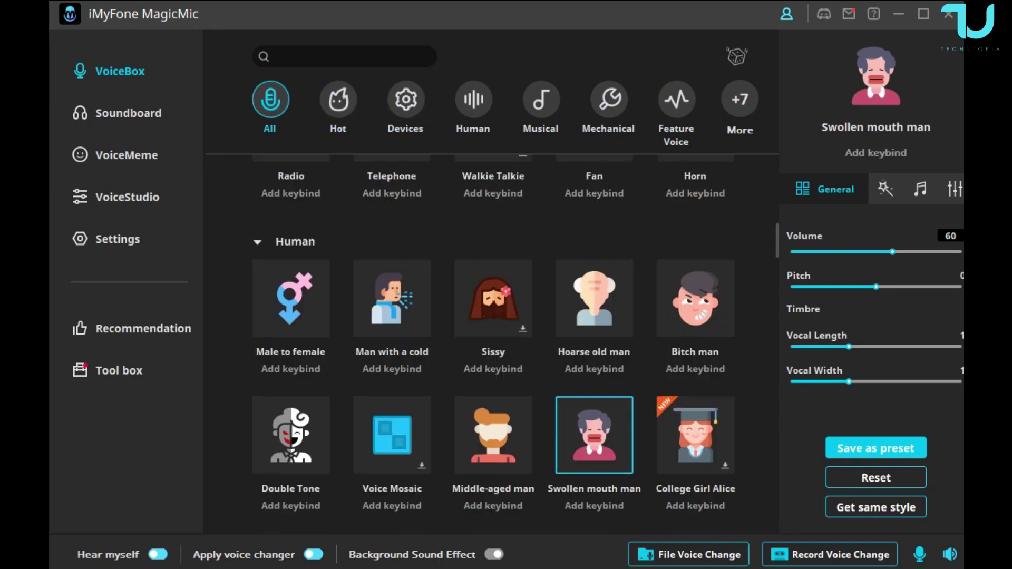
scroll(290, 232, up, 10)
click(291, 231)
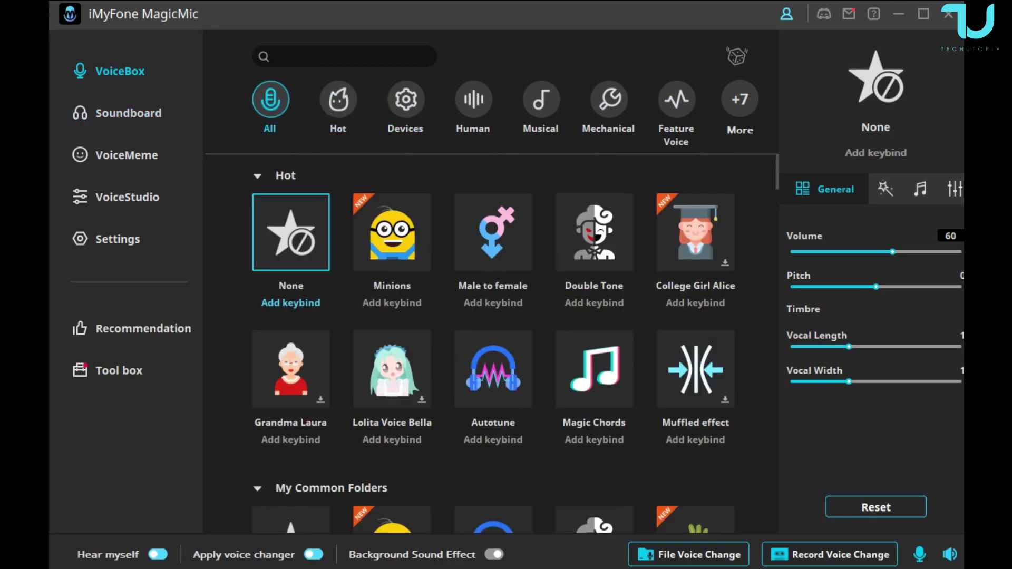
Examine the full voice list from Hot to Environmental and take a brief look at the Soundboard before returning to VoiceBox
scroll(391, 234, down, 12)
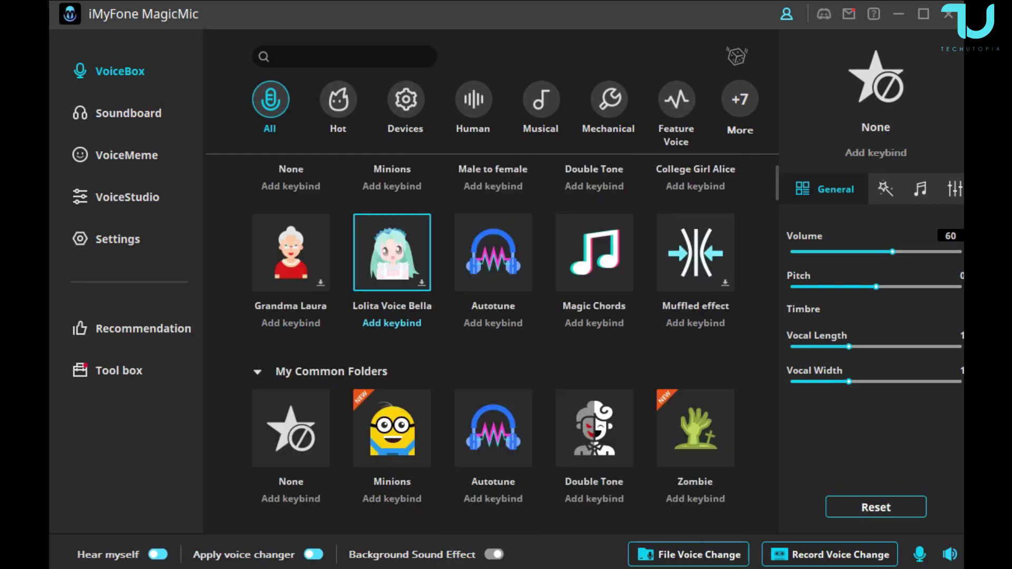
scroll(391, 263, down, 15)
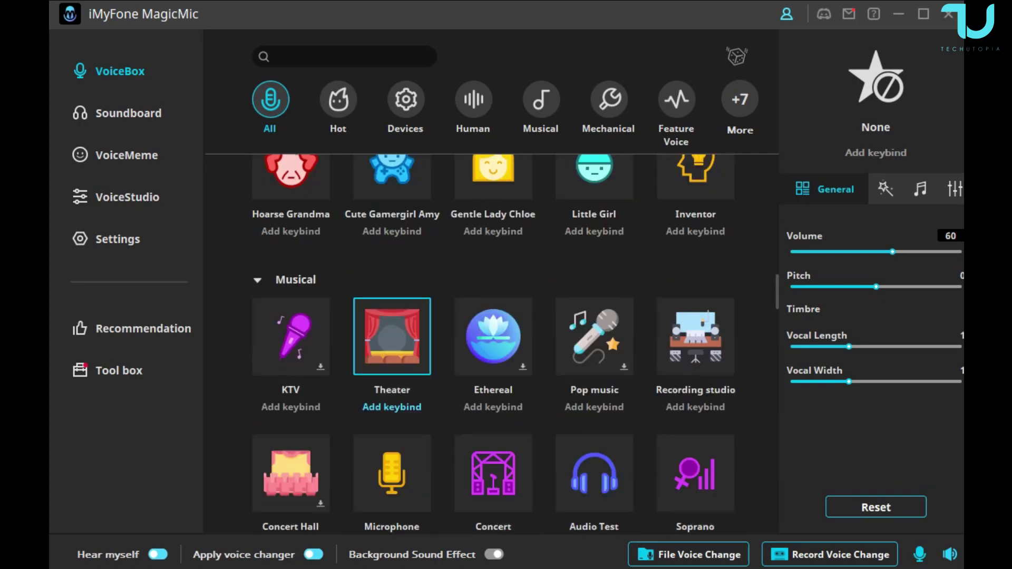
scroll(392, 300, down, 6)
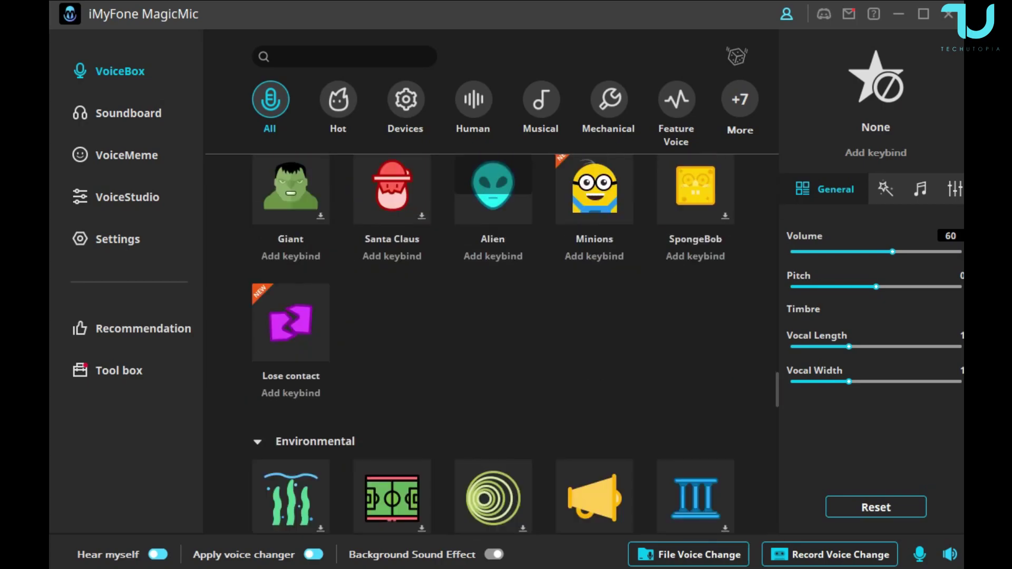
scroll(493, 301, up, 6)
scroll(492, 300, up, 2)
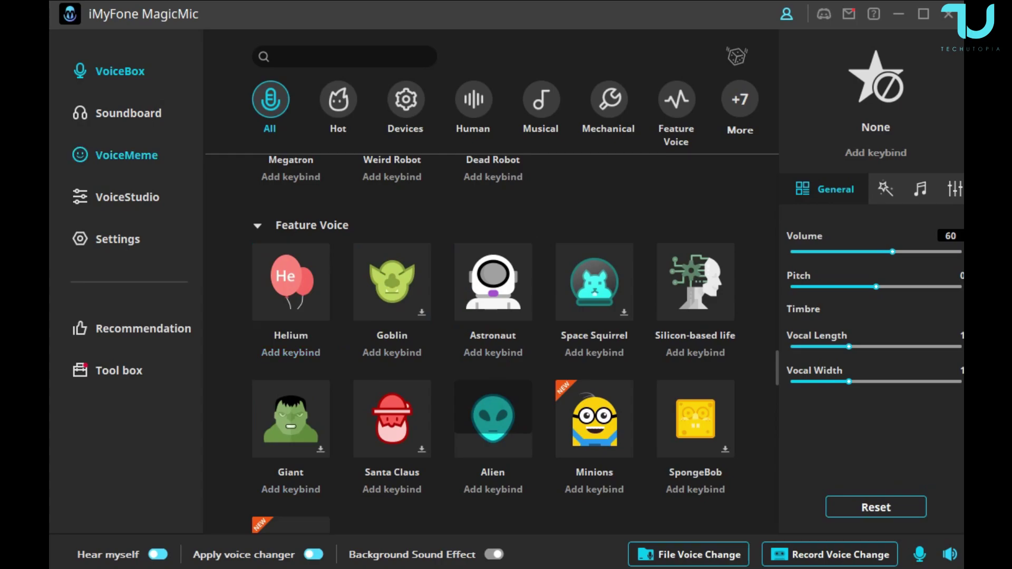
click(129, 112)
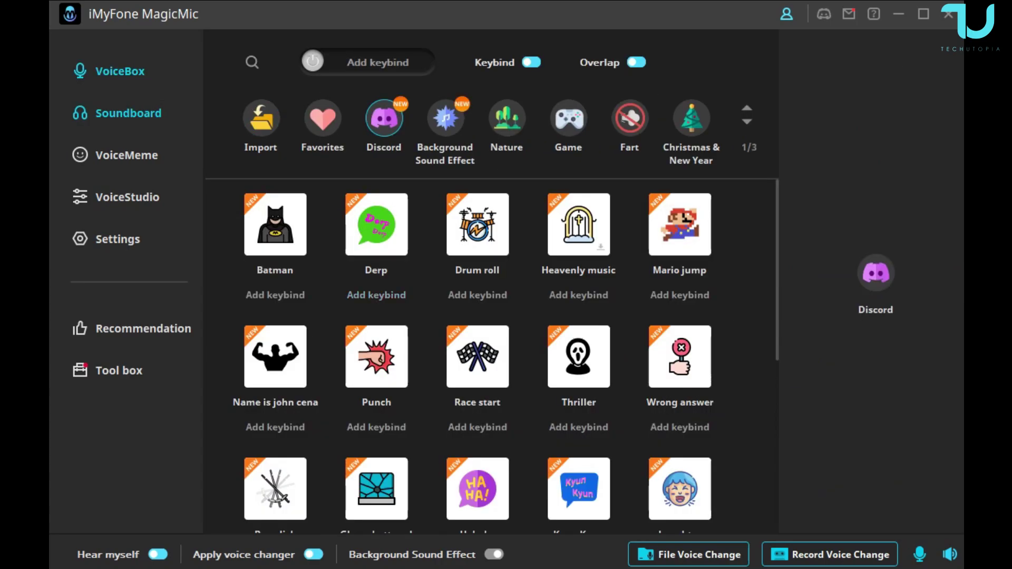
click(120, 70)
scroll(292, 283, up, 10)
scroll(393, 247, up, 2)
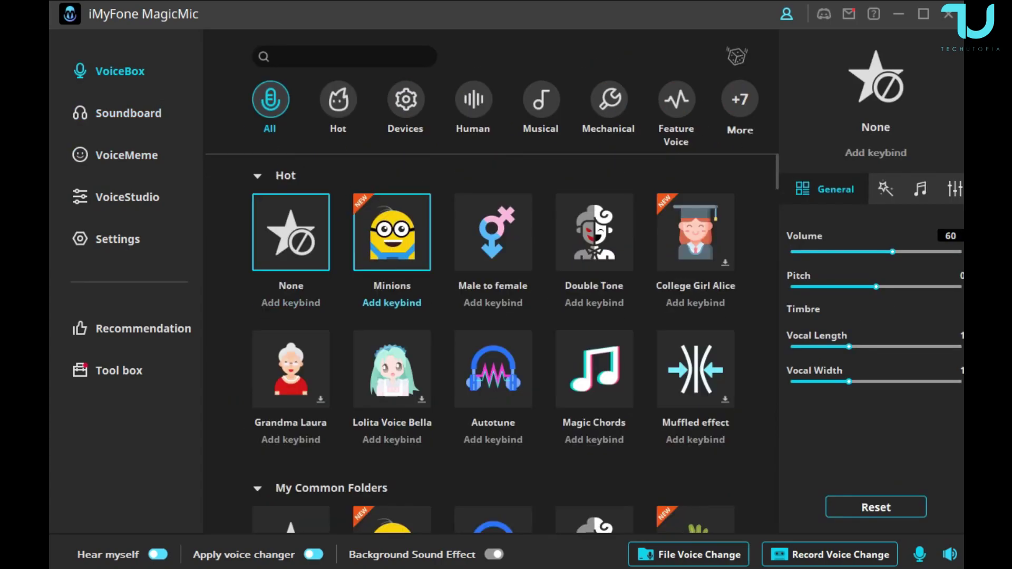
Play the Derp, Batman and Punch sounds from the Soundboard's Discord group
click(128, 112)
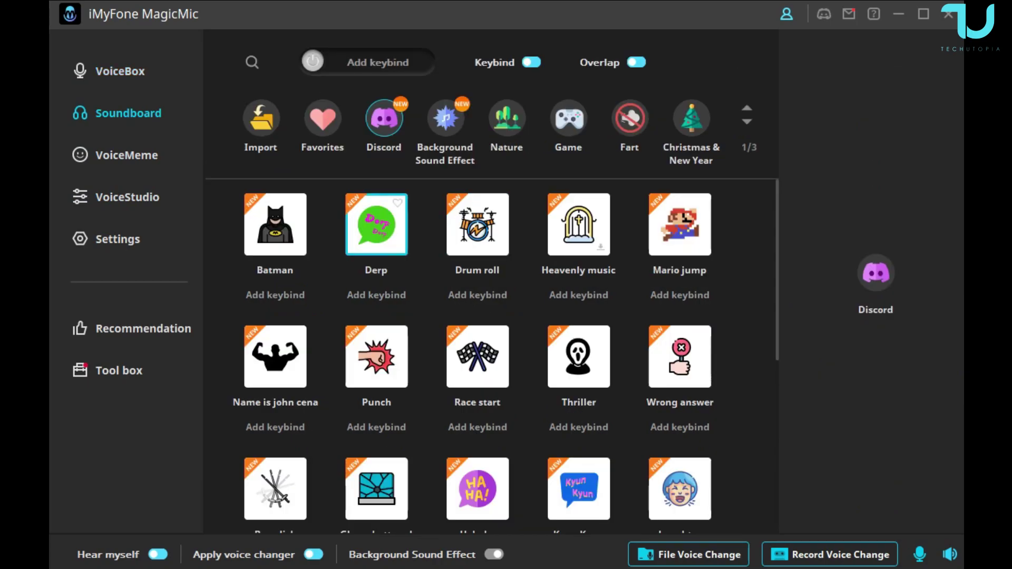
click(377, 224)
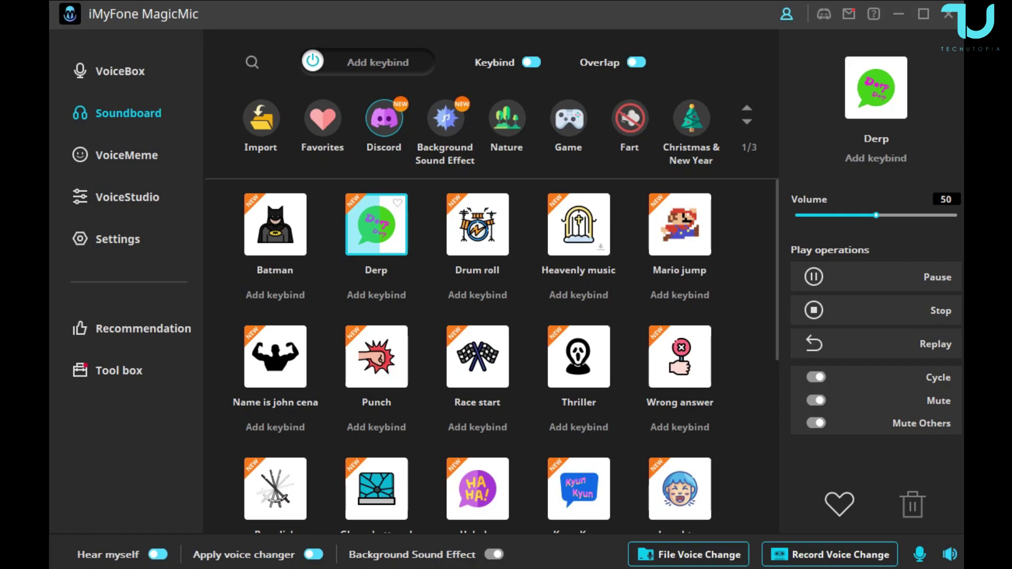
click(276, 224)
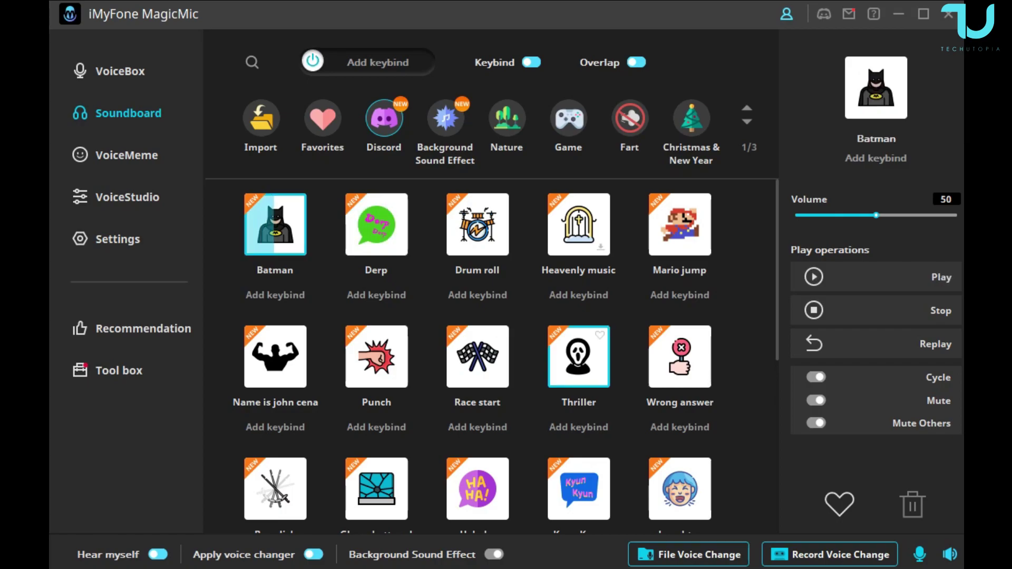
click(377, 357)
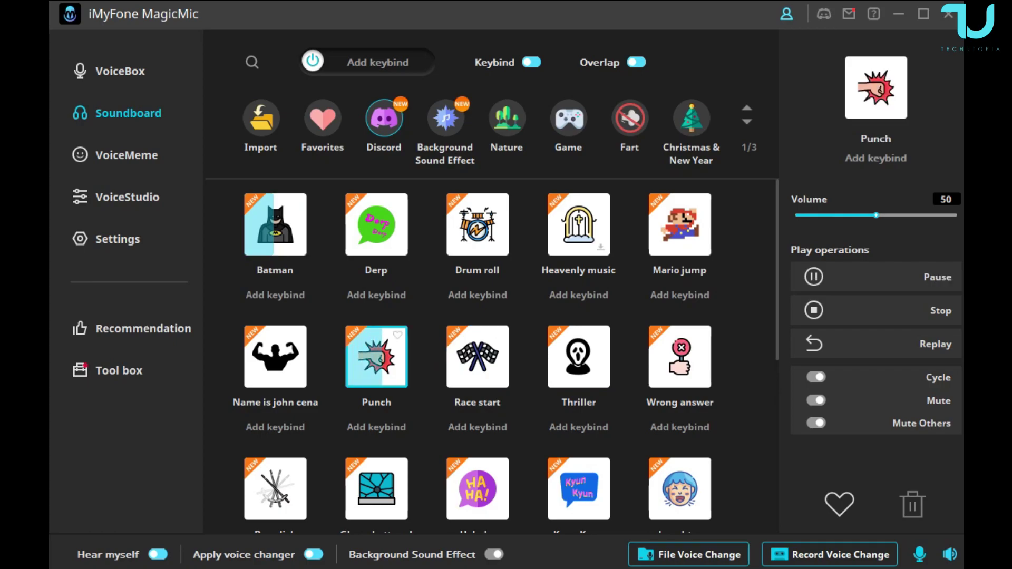
Play the Hahaha, Glass shattered and Machine gun sounds further down the Discord group
scroll(680, 323, down, 1)
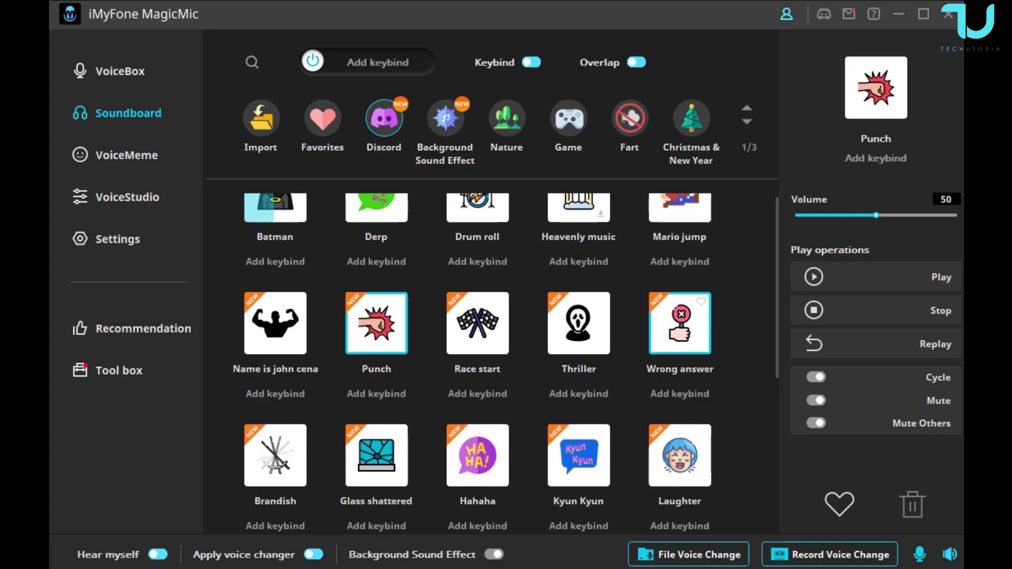
scroll(680, 322, down, 1)
click(478, 422)
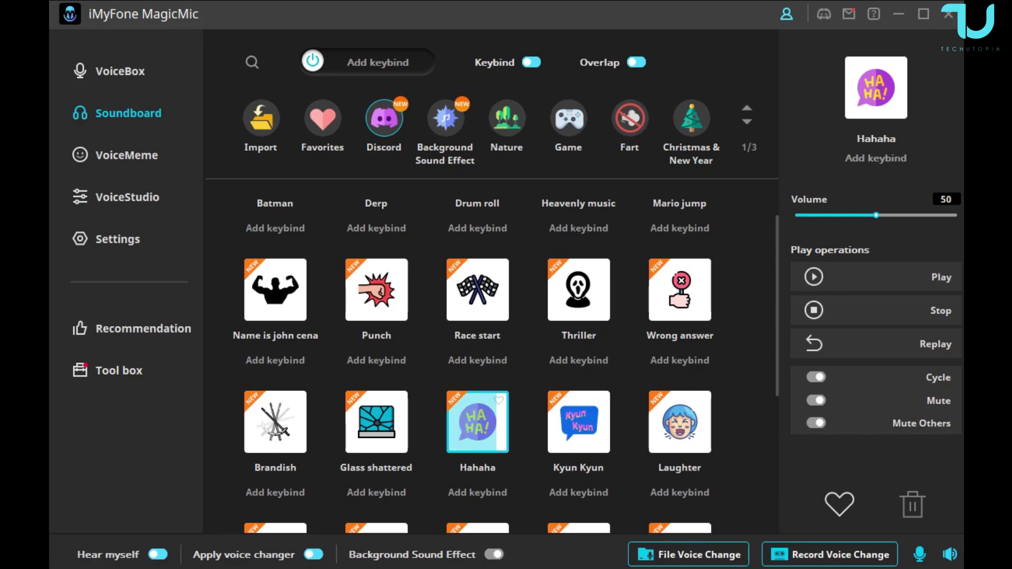
scroll(477, 364, down, 1)
click(377, 388)
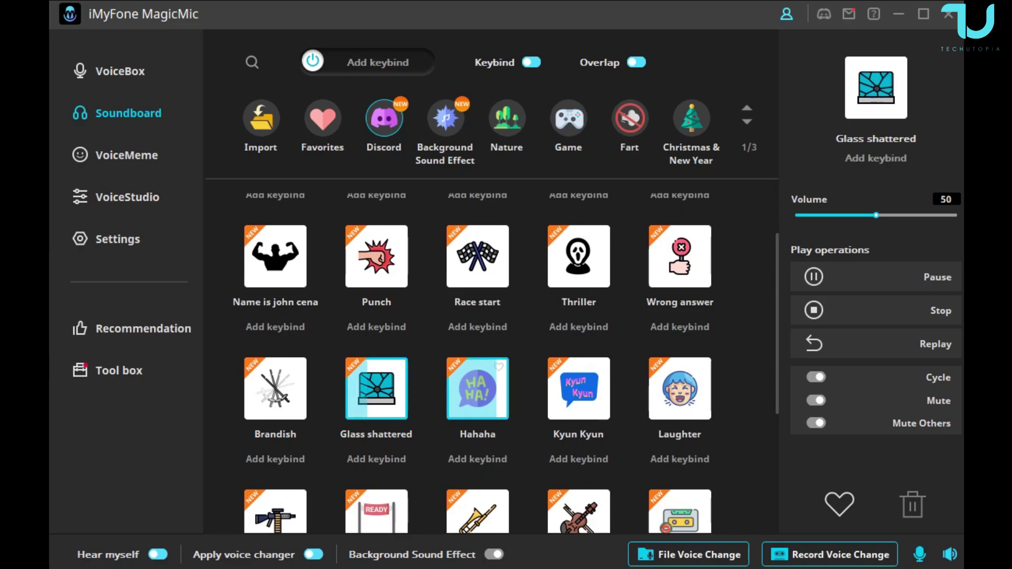
scroll(506, 364, down, 5)
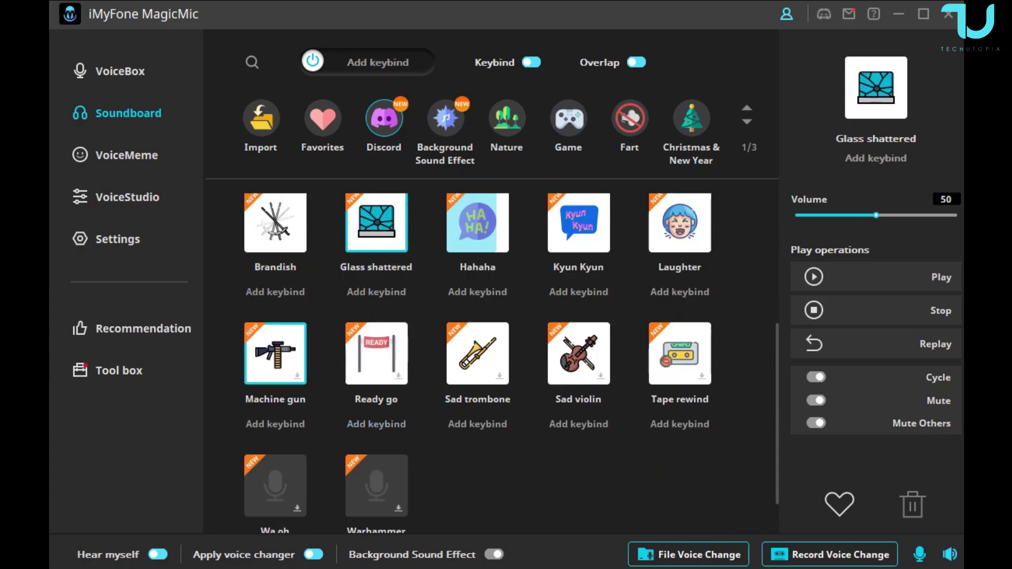
click(275, 353)
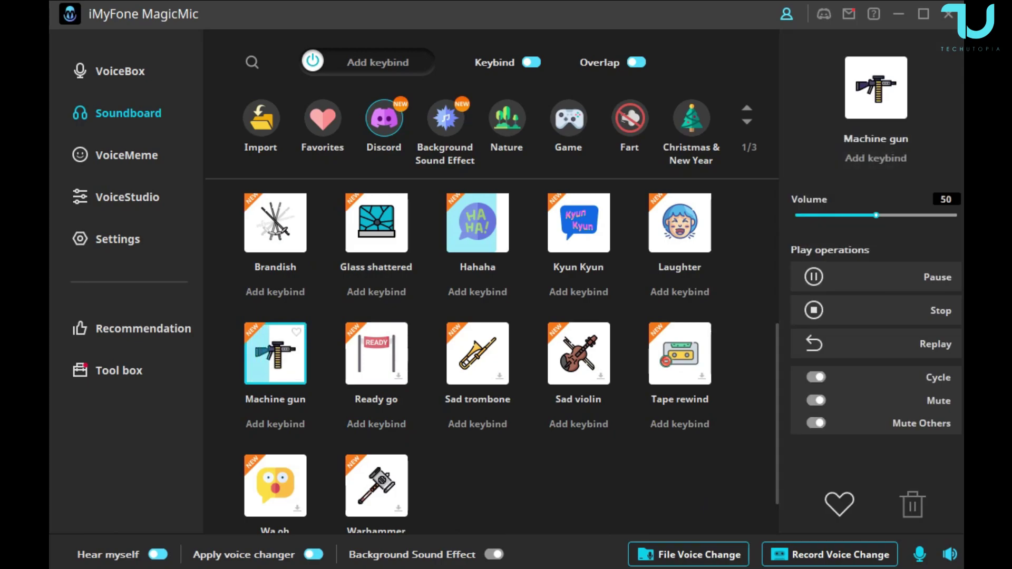
Look through the Egirl voice memes in the VoiceMeme section
click(126, 155)
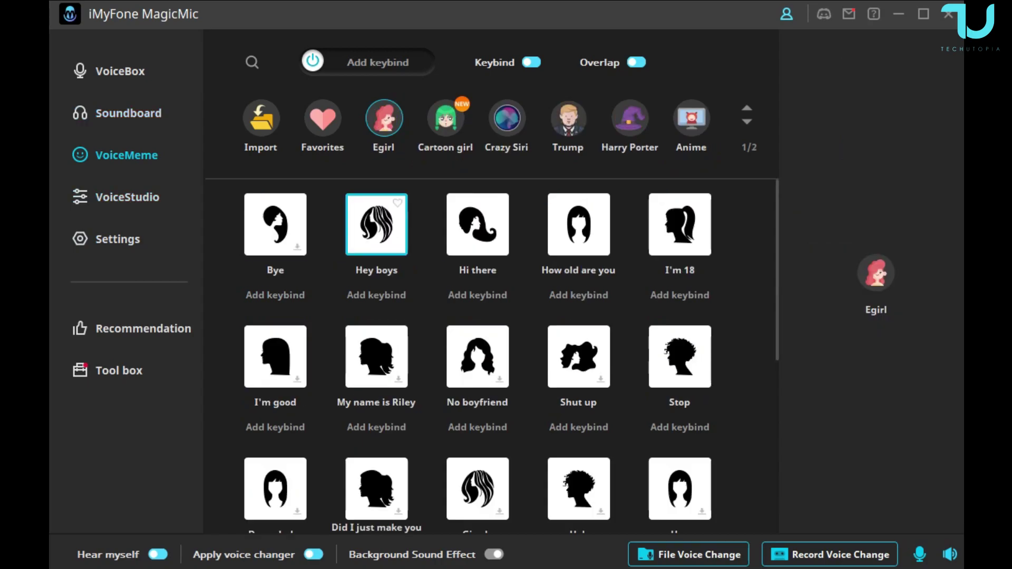
scroll(375, 357, down, 3)
scroll(478, 299, down, 2)
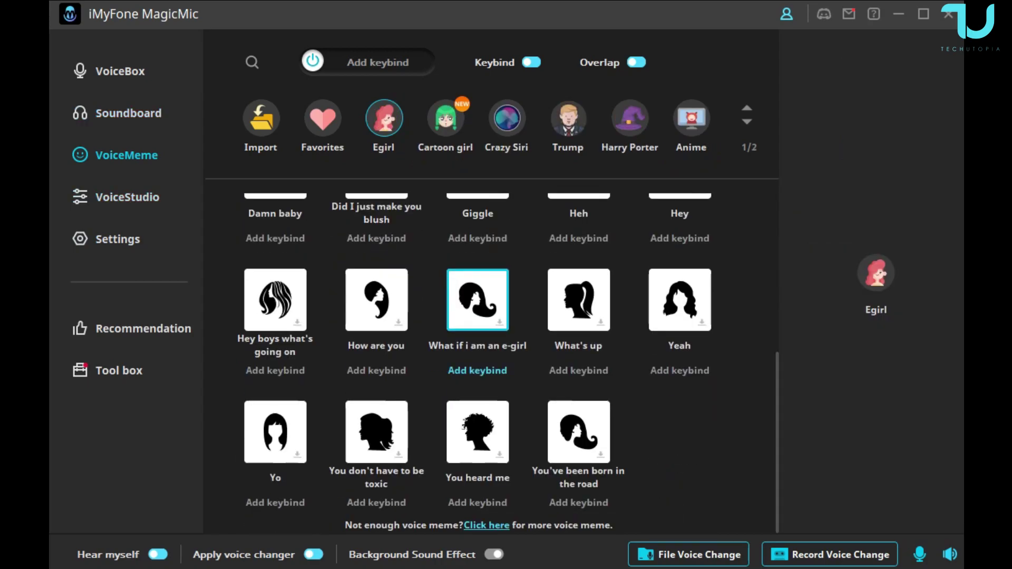
scroll(477, 300, up, 4)
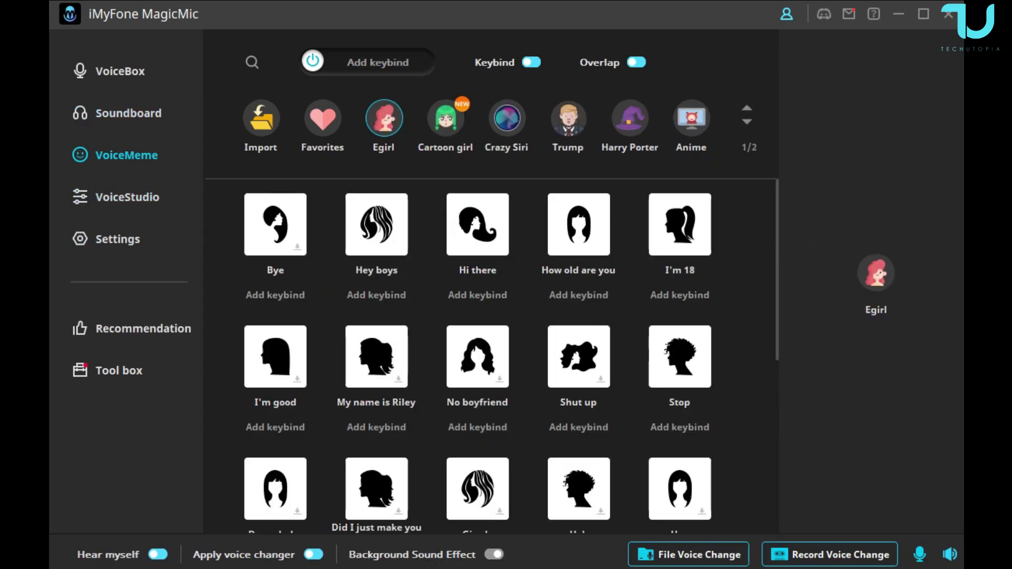
Try out the Amazing guy, America great again and Fight for you clips from the Trump voice memes
click(569, 117)
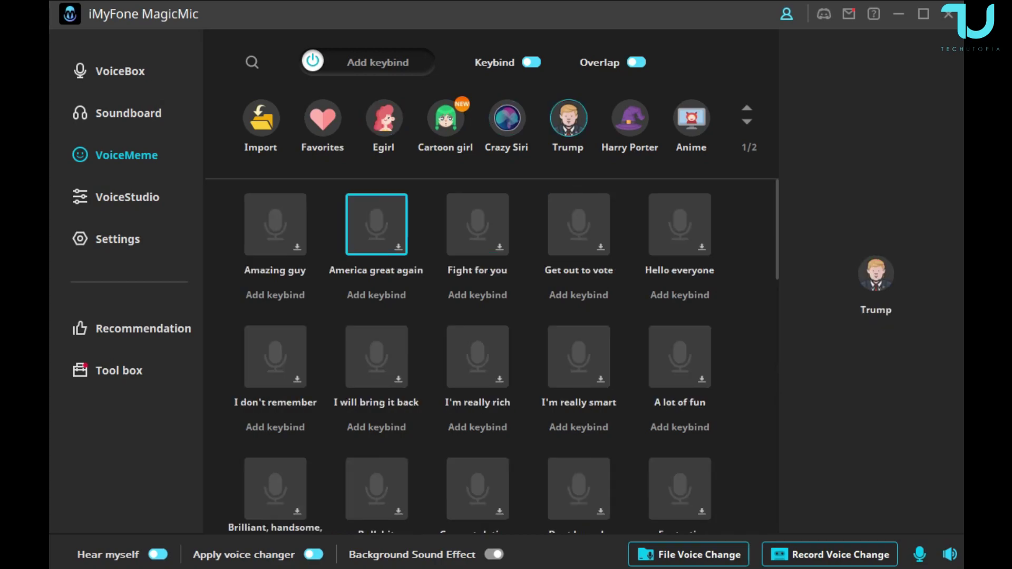
click(275, 224)
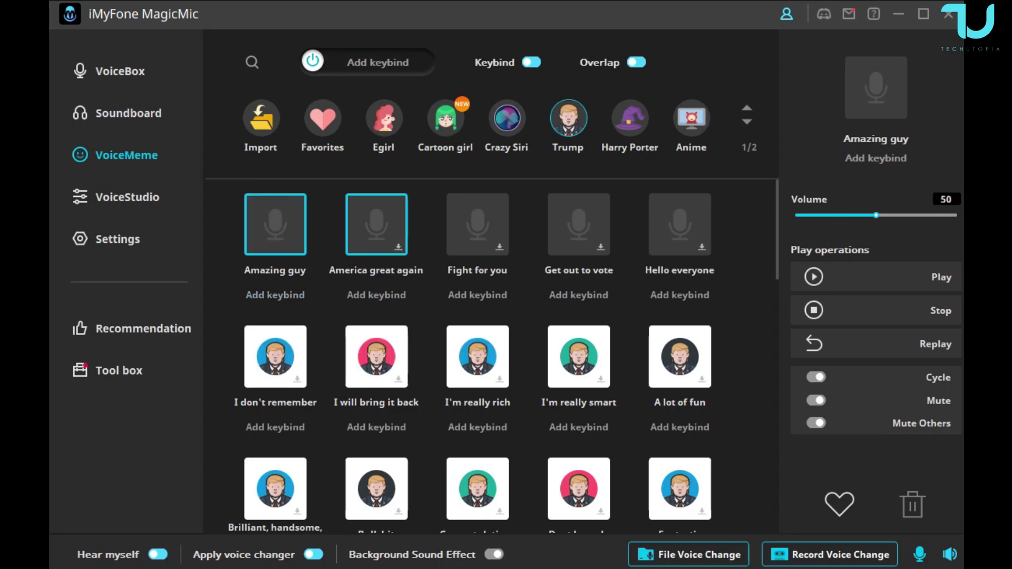
click(377, 225)
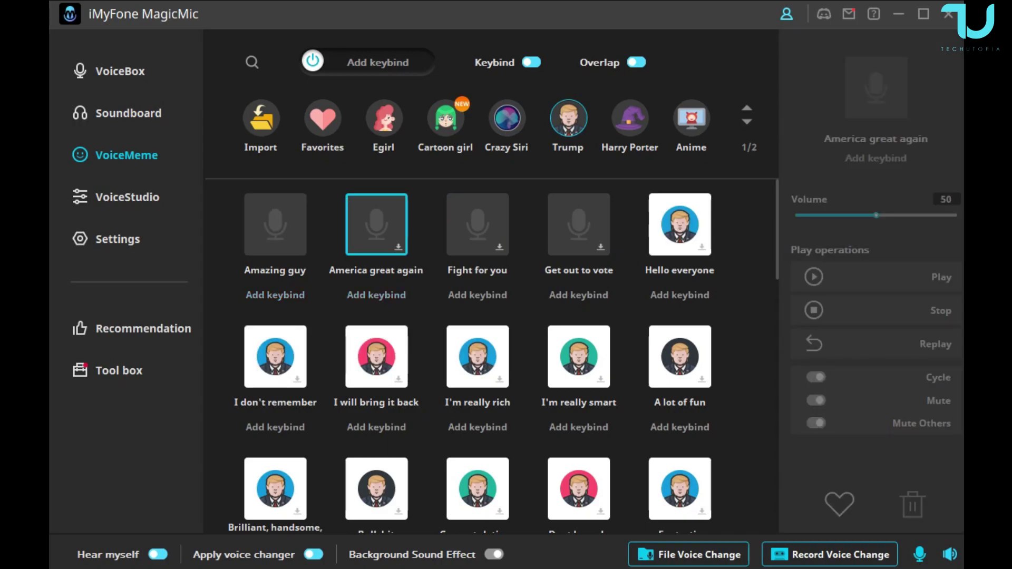
click(478, 224)
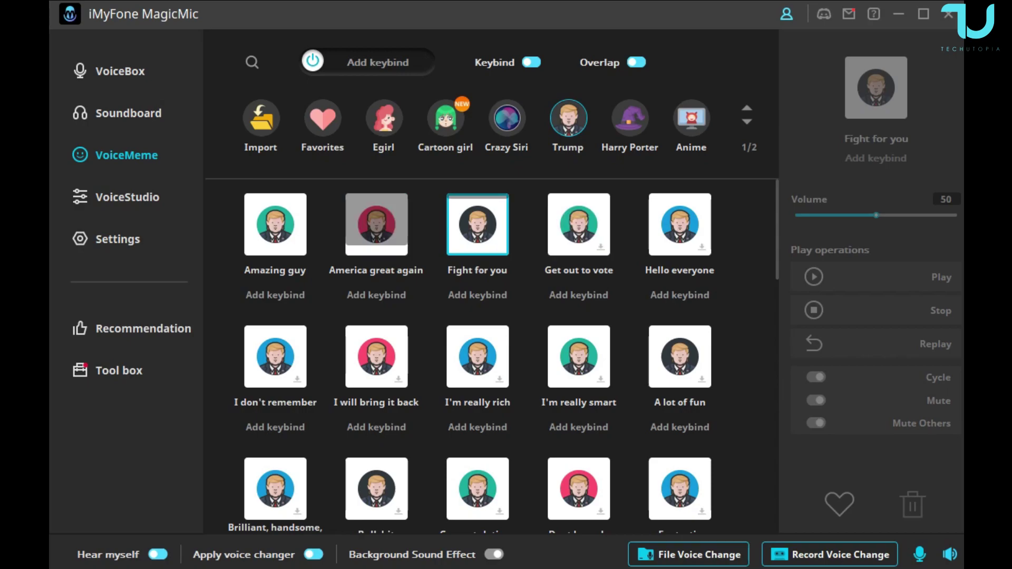
click(377, 224)
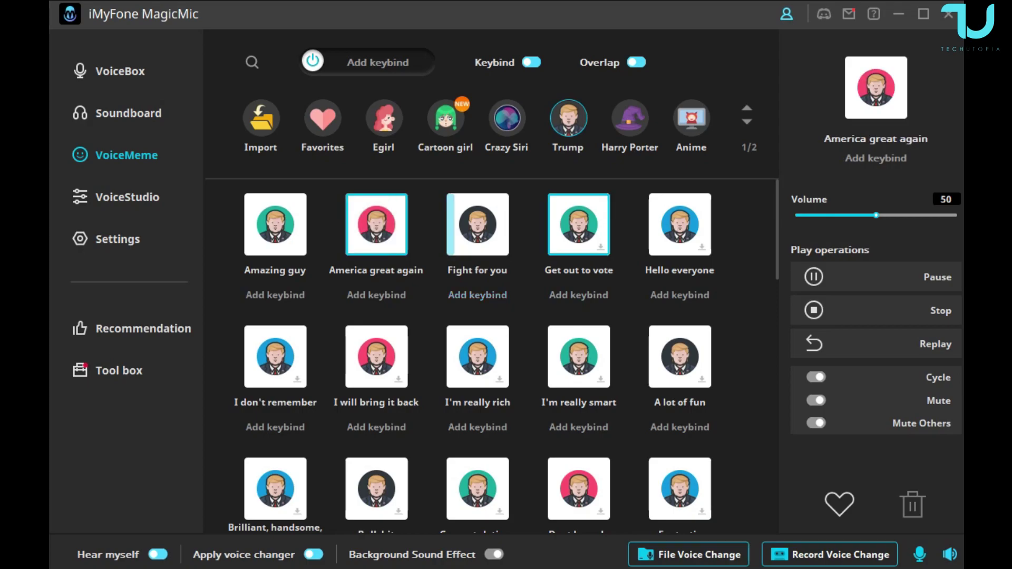
Play the Fight for you clip from the Trump voice memes
click(478, 224)
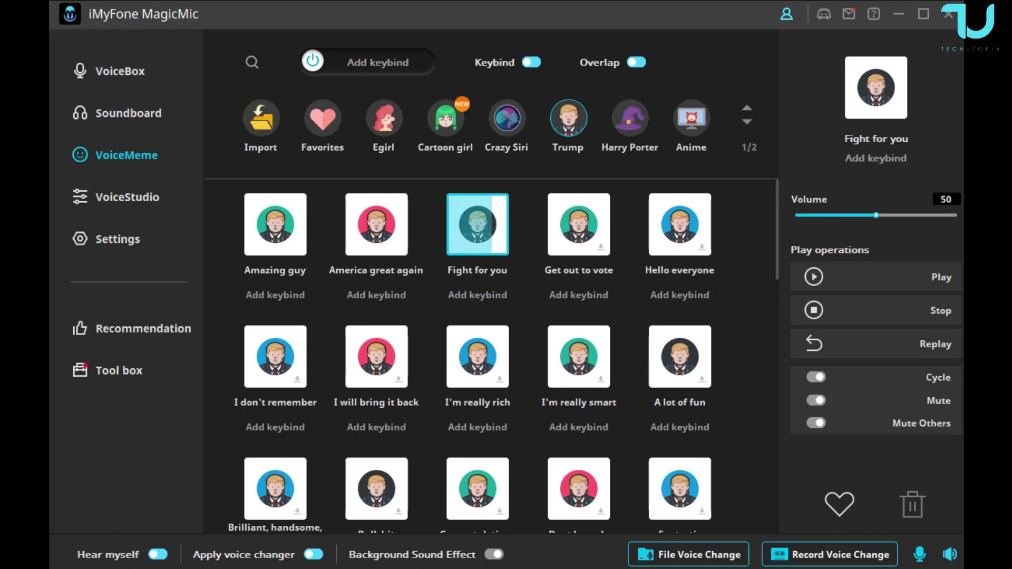
Open VoiceStudio and briefly switch the Reverb and Warmth effects on and off to view their adjustment options
click(126, 197)
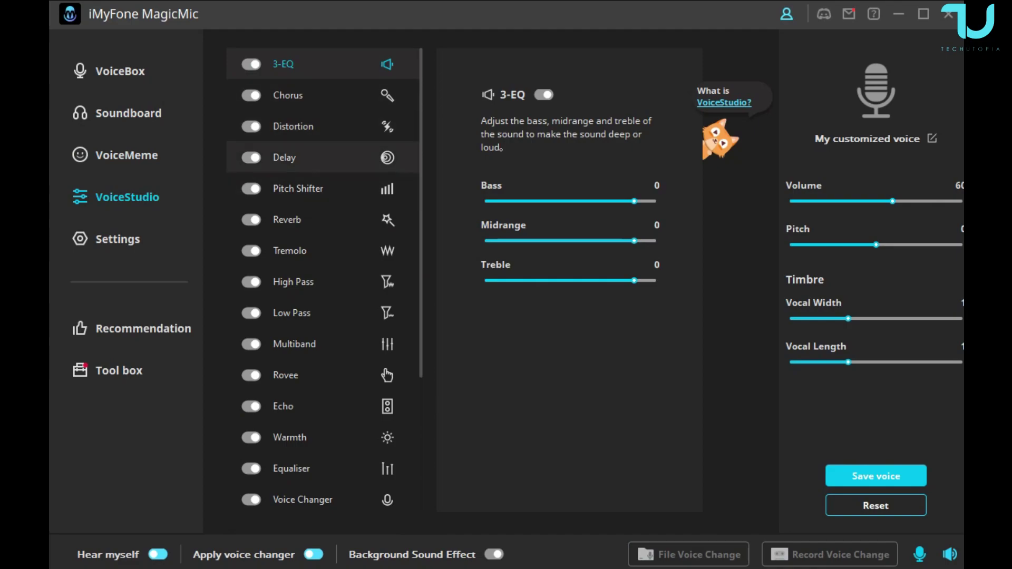
click(322, 219)
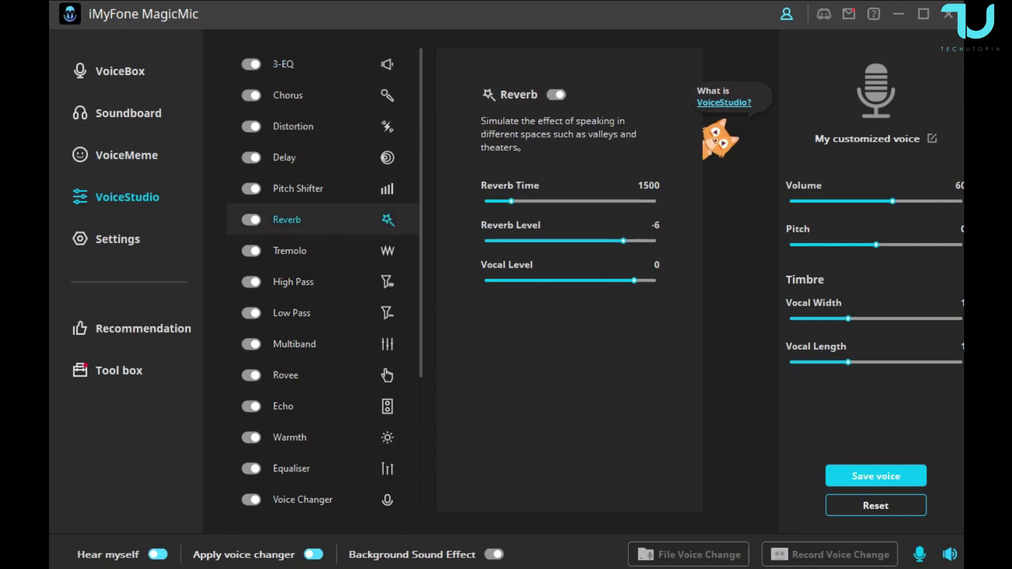
click(251, 219)
click(251, 219)
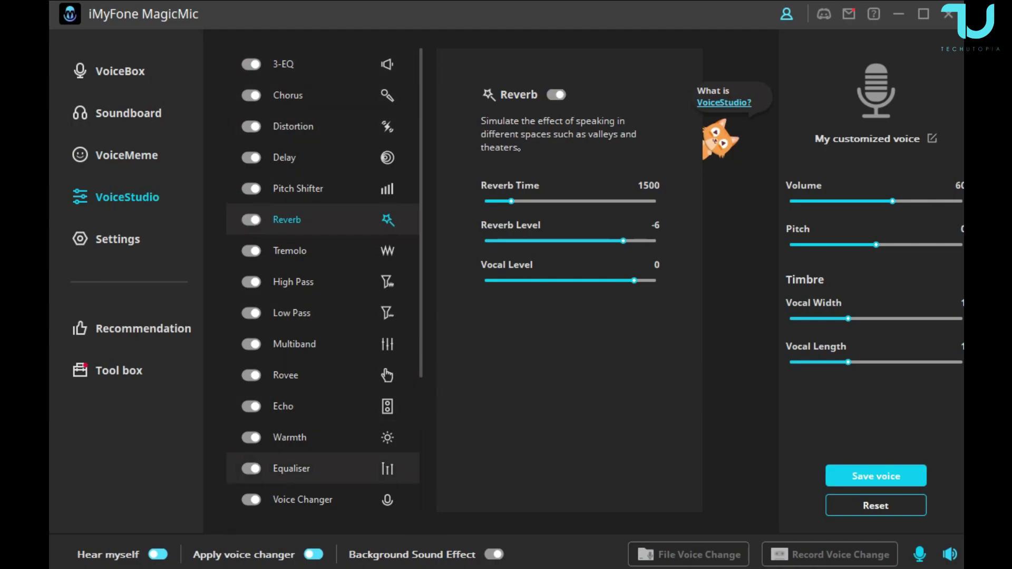
click(251, 437)
click(251, 437)
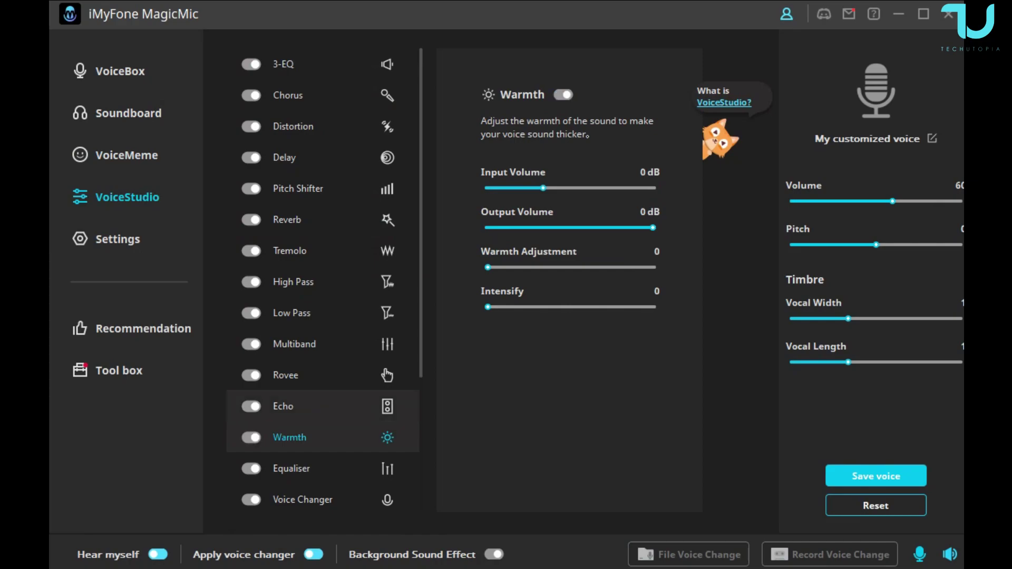
Try out the Echo and Low Pass effects in VoiceStudio, turning each one off again
click(251, 406)
click(251, 406)
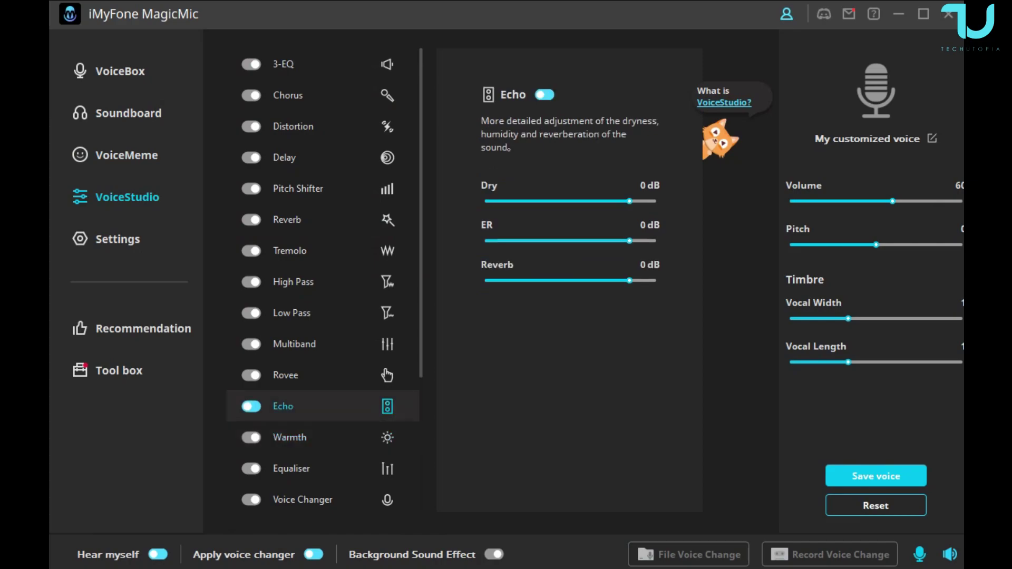
click(251, 406)
click(251, 313)
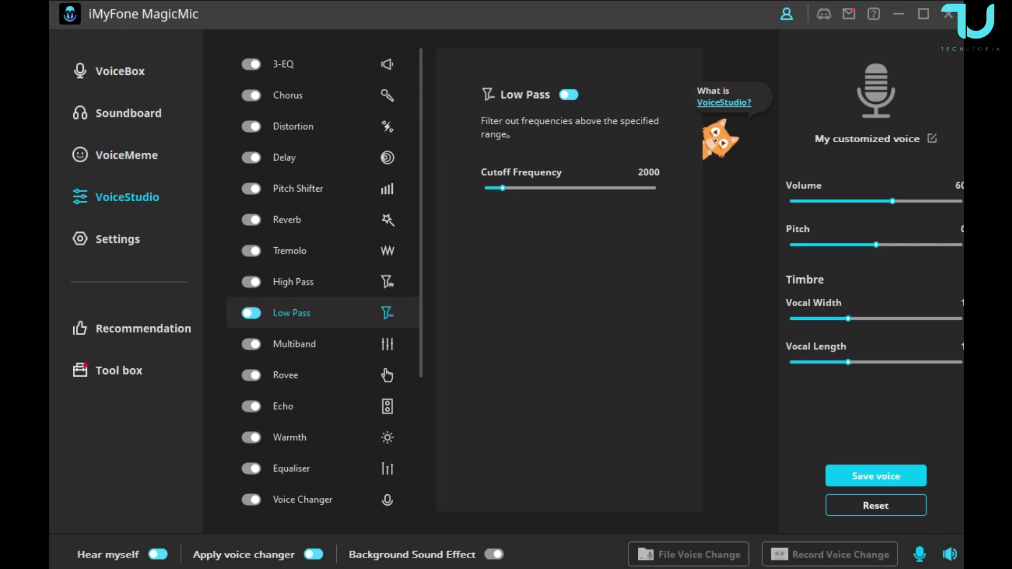
click(251, 313)
View the microphone and headphone settings without saving the custom voice, and return to the VoiceBox filters
click(117, 239)
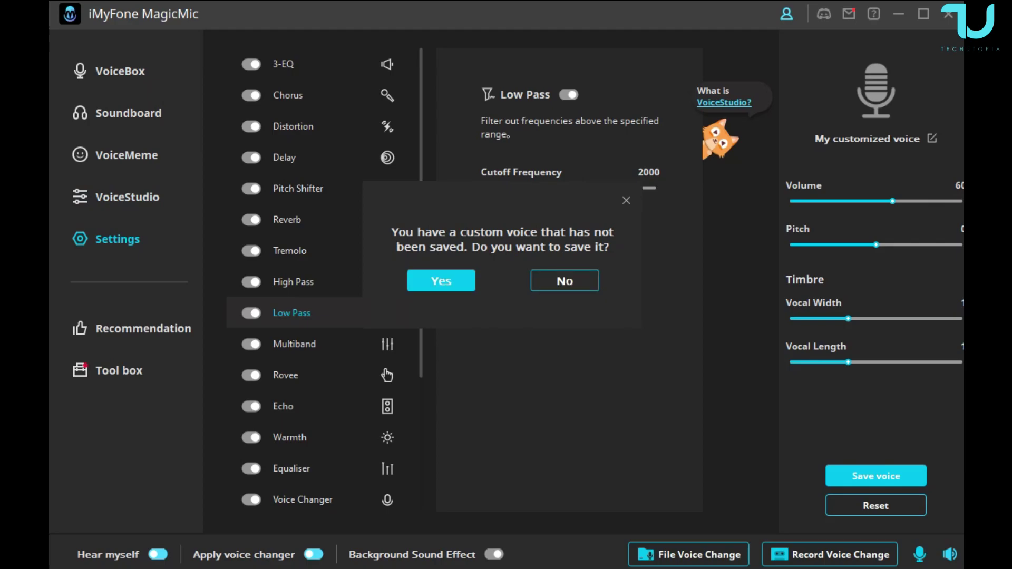
click(565, 281)
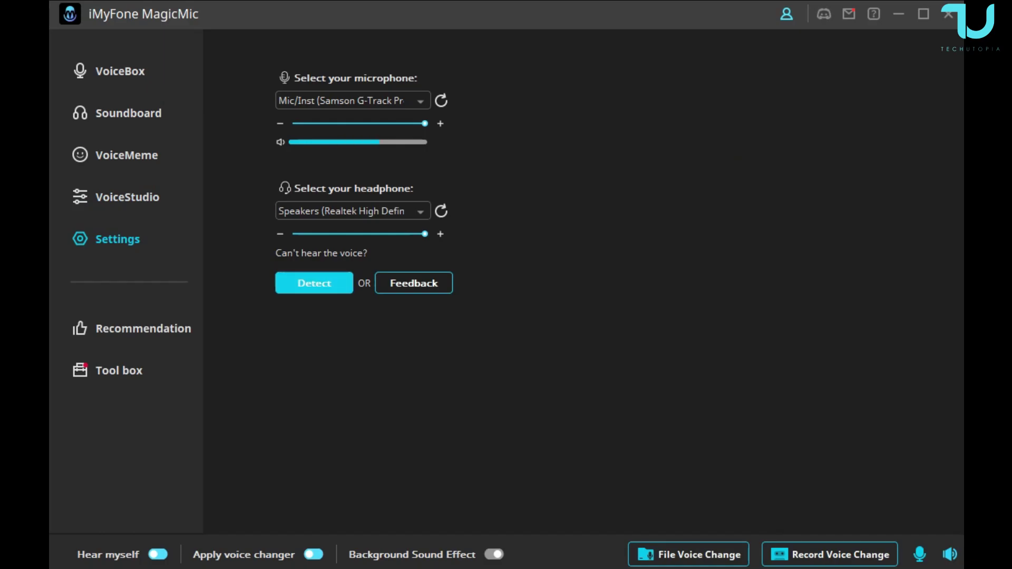
click(119, 71)
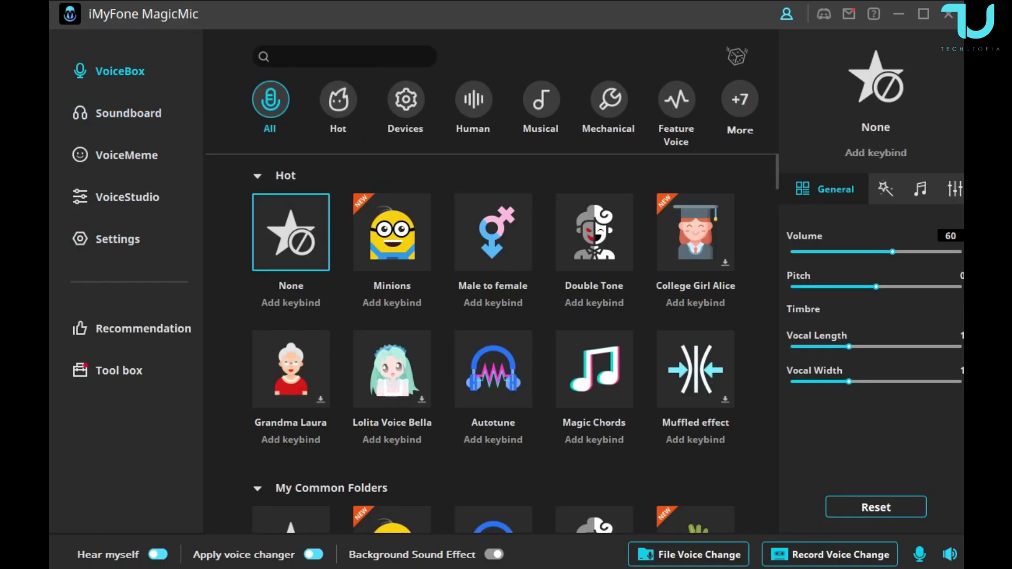